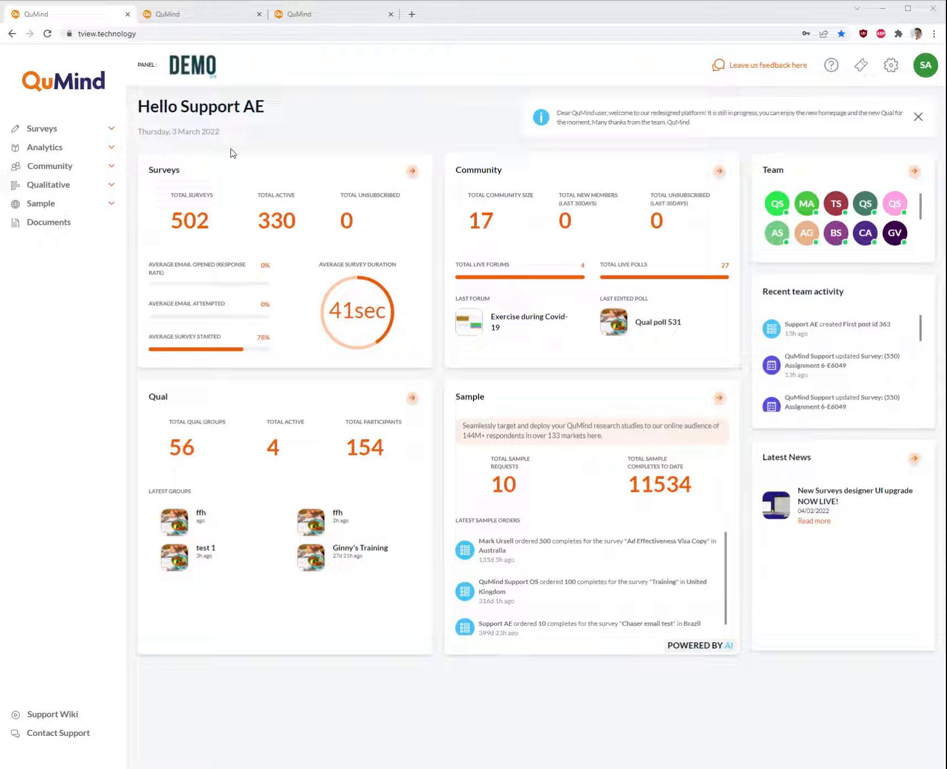
Browse the Qualitative section and the open tabs showing the invitation email wizard and the Qual groups list
click(111, 190)
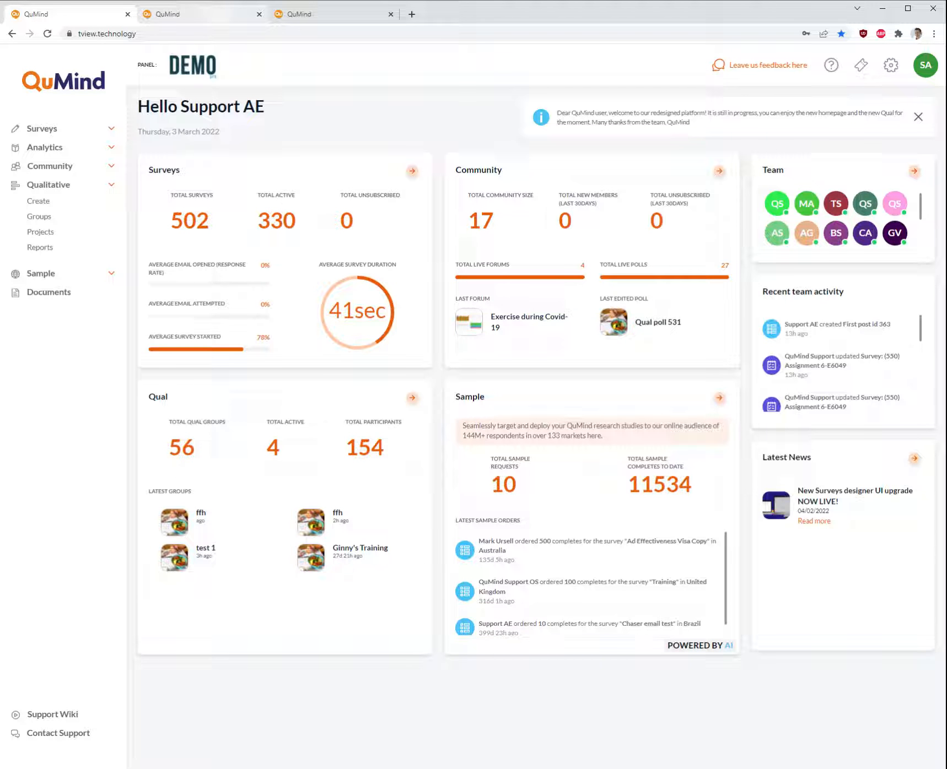
click(219, 19)
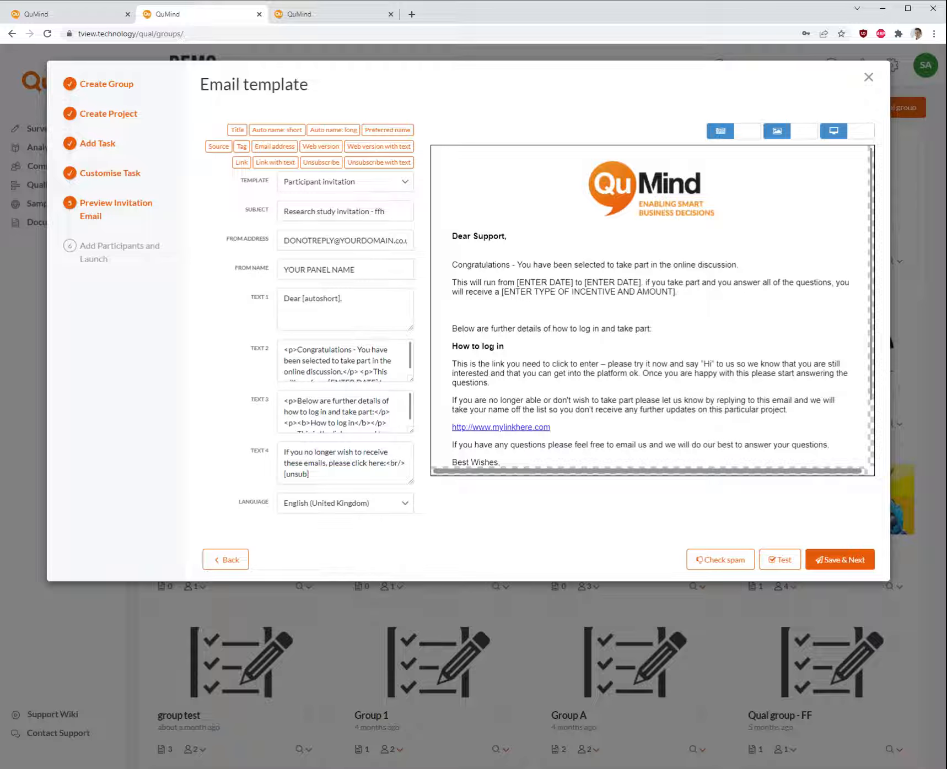
click(381, 13)
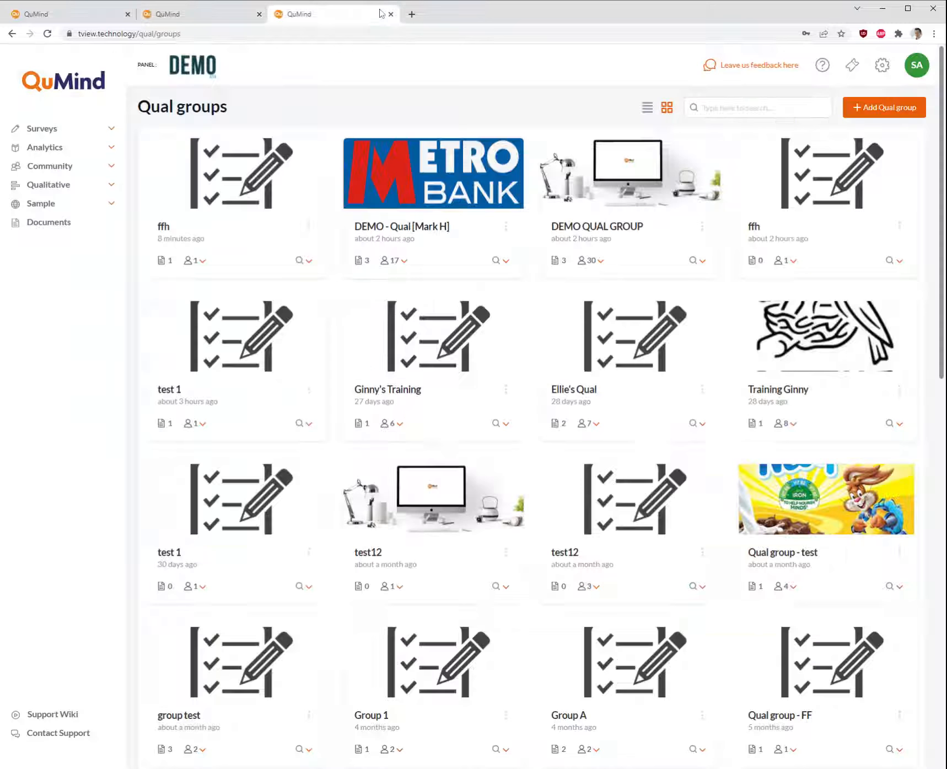
click(96, 189)
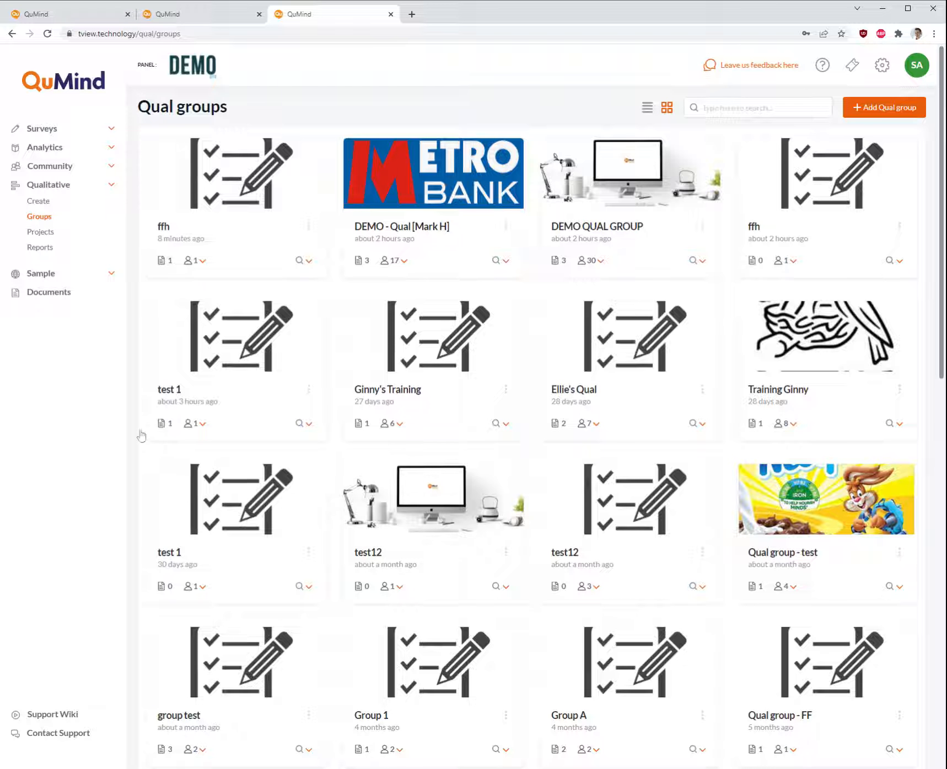
click(112, 188)
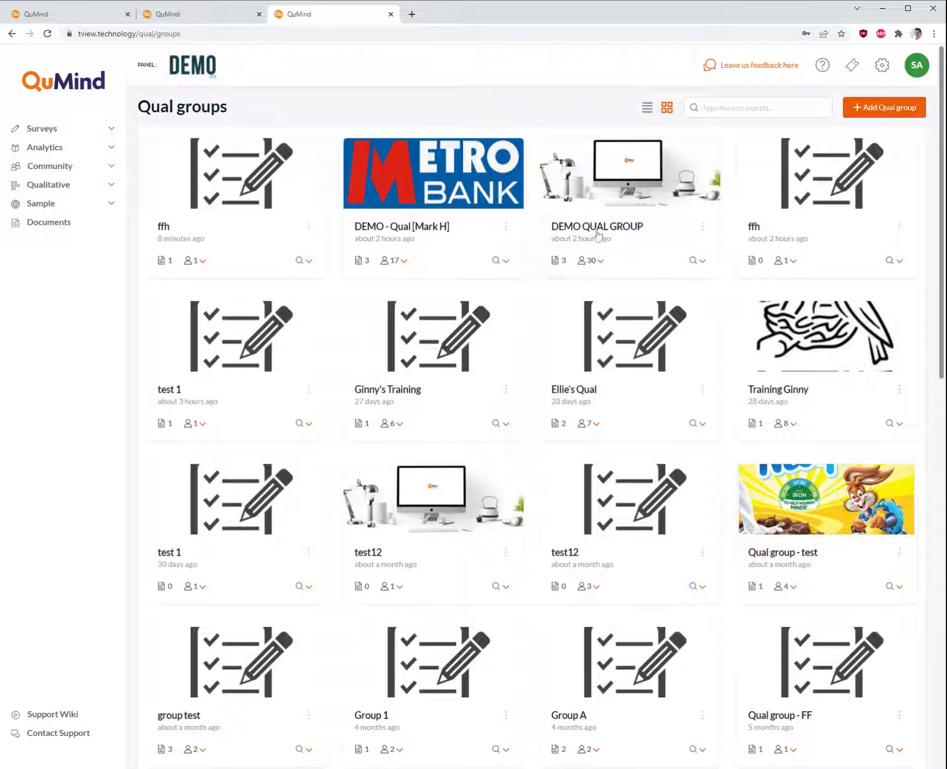
Open the participant invitation email template for DEMO QUAL GROUP and examine its subject line
click(702, 227)
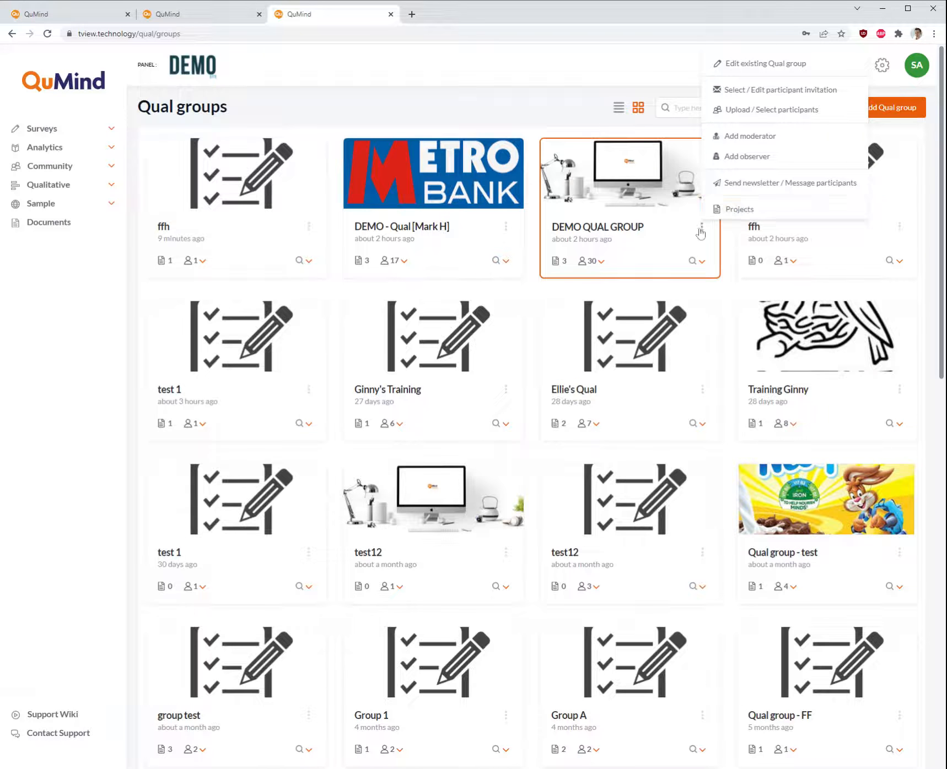
click(762, 97)
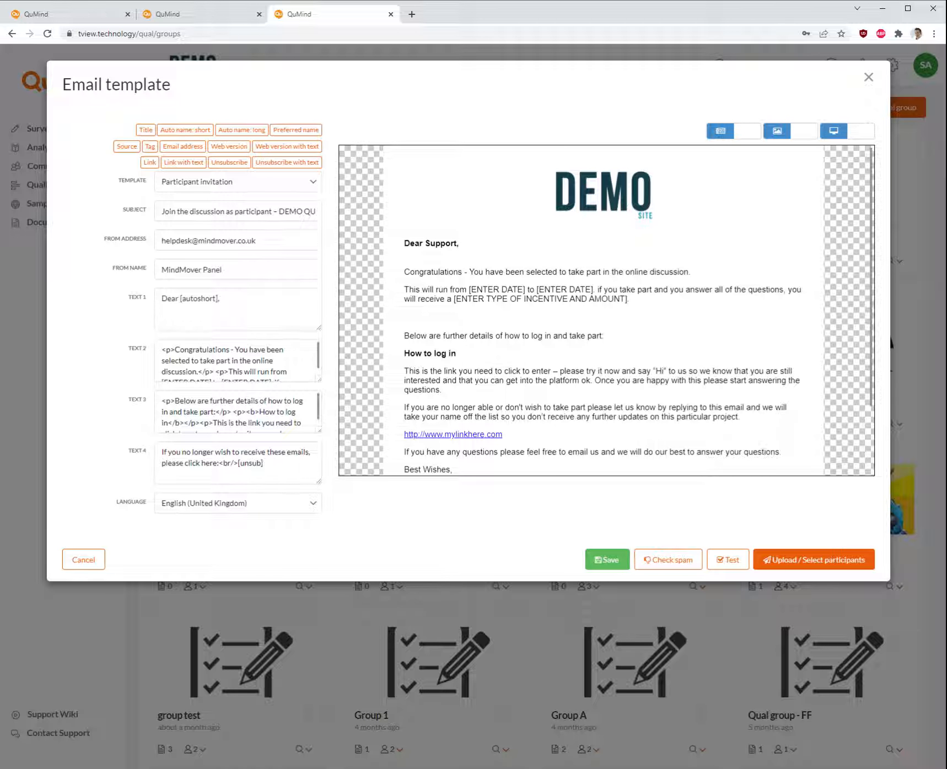
click(254, 212)
drag(246, 211, 139, 216)
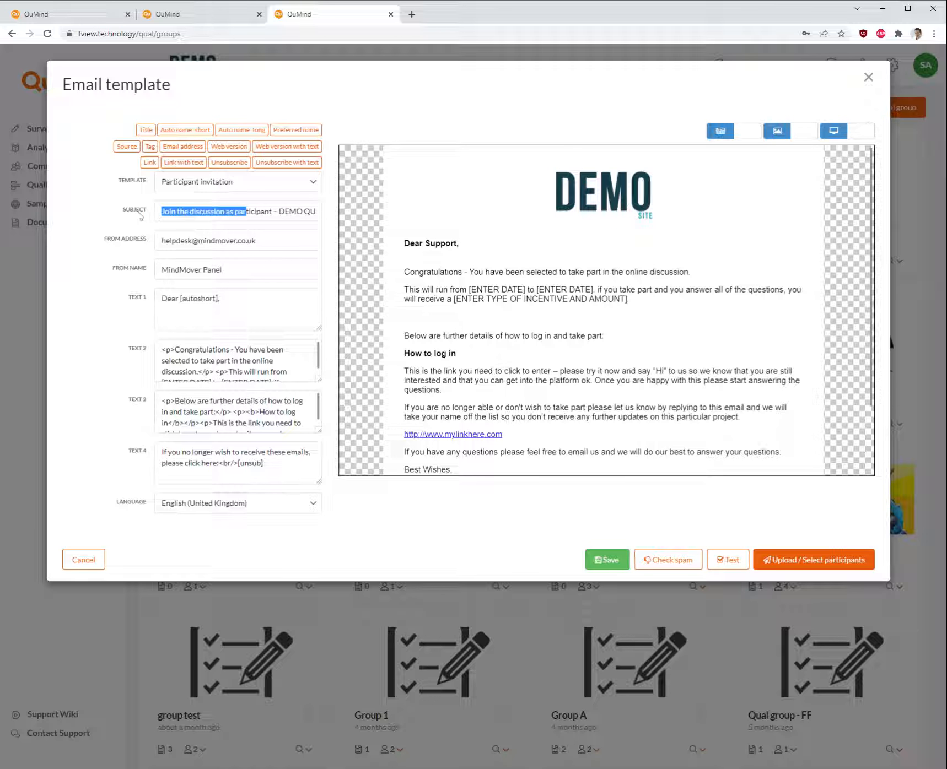
click(179, 212)
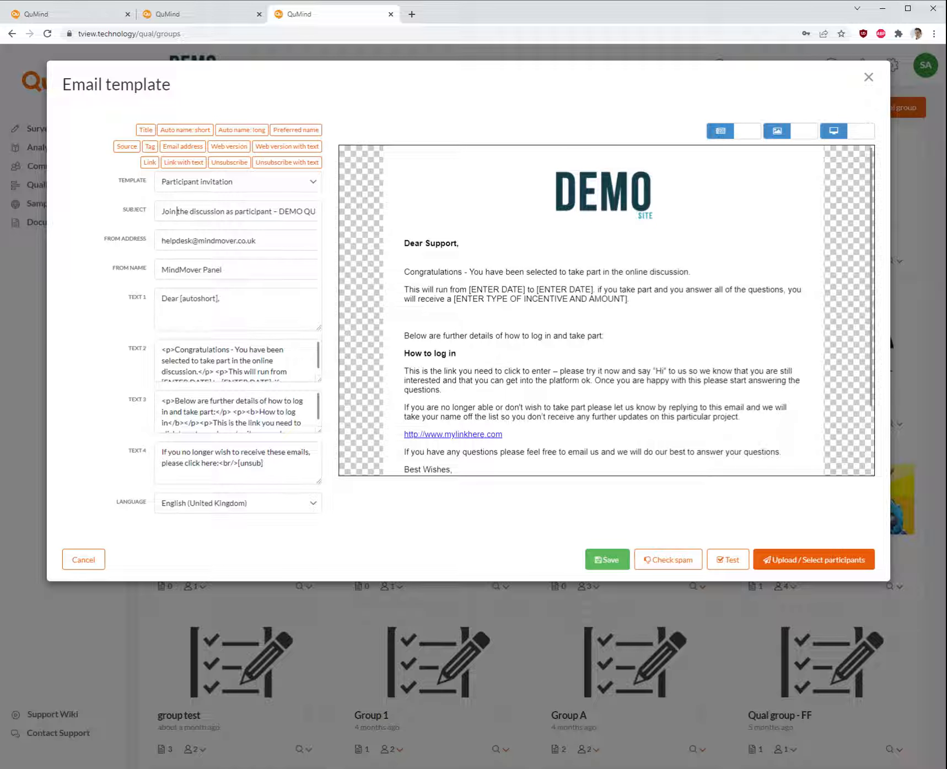
click(235, 212)
Review the from name, greeting and body text fields, enlarging the Text 2 and Text 3 boxes to read them
click(222, 270)
click(220, 300)
drag(318, 379, 317, 445)
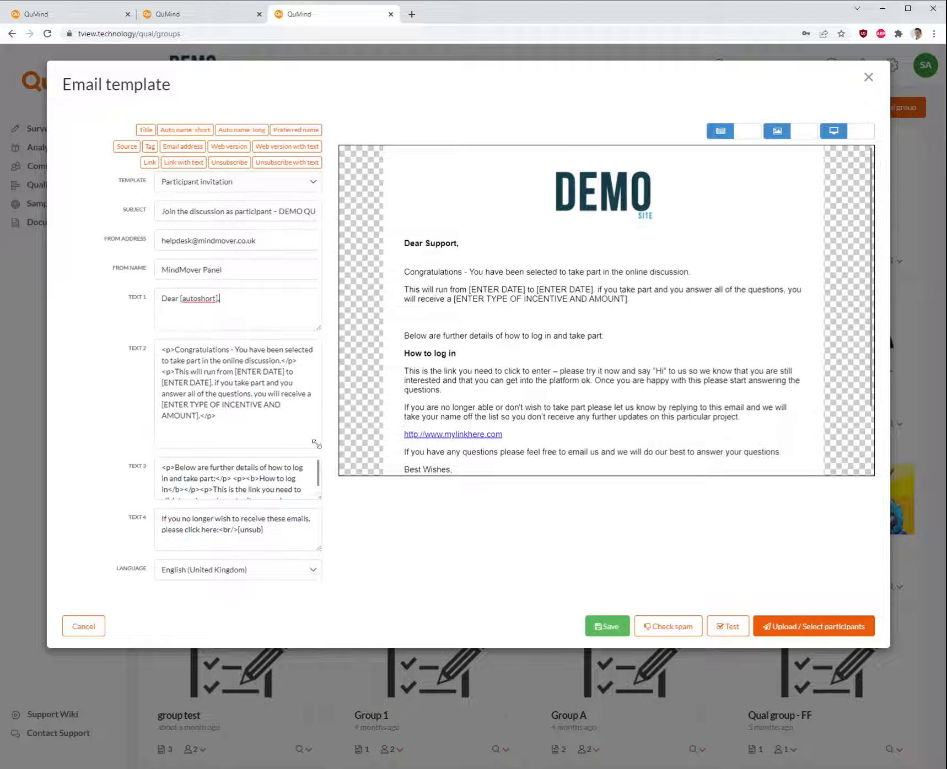
drag(220, 298, 161, 298)
click(231, 302)
click(239, 519)
drag(263, 529, 238, 530)
scroll(236, 479, down, 1)
scroll(237, 477, up, 3)
click(216, 417)
scroll(237, 477, down, 5)
drag(319, 497, 323, 681)
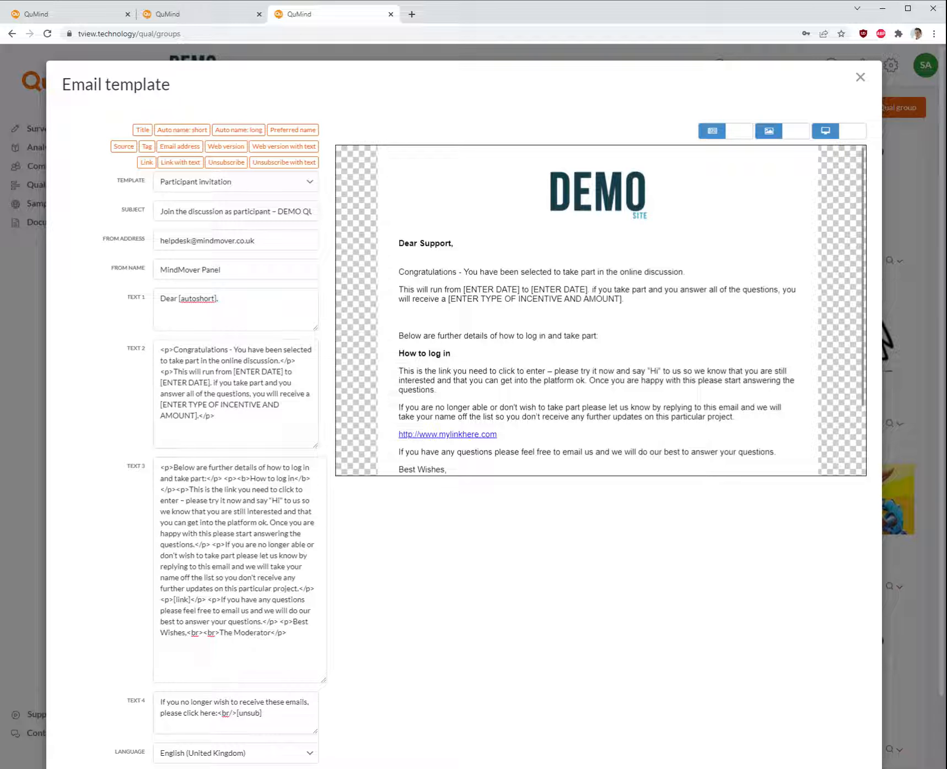
drag(313, 444, 313, 447)
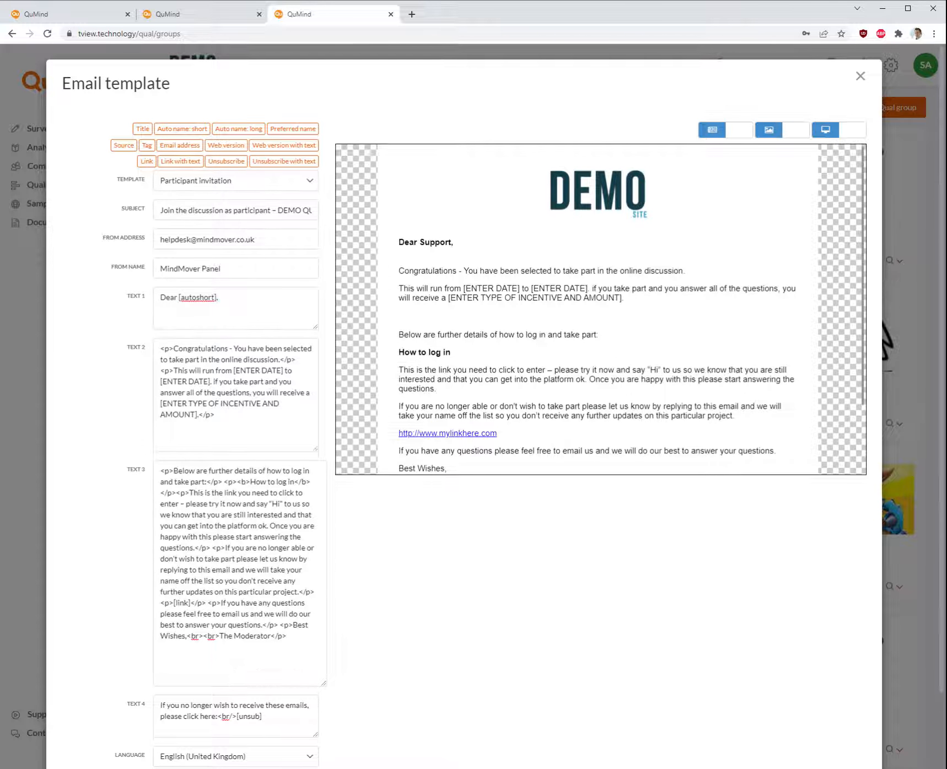
scroll(313, 447, down, 2)
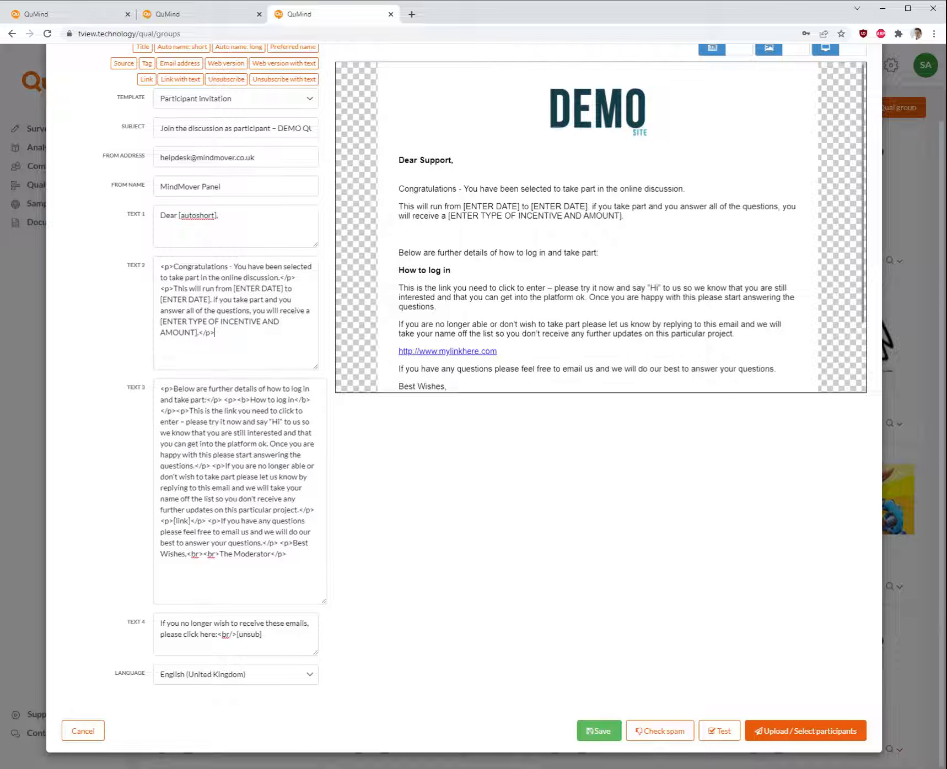
Examine the [link] placeholder in Text 3 and scroll through the email preview
double_click(189, 521)
click(190, 520)
drag(189, 521, 174, 521)
click(189, 521)
scroll(529, 292, up, 1)
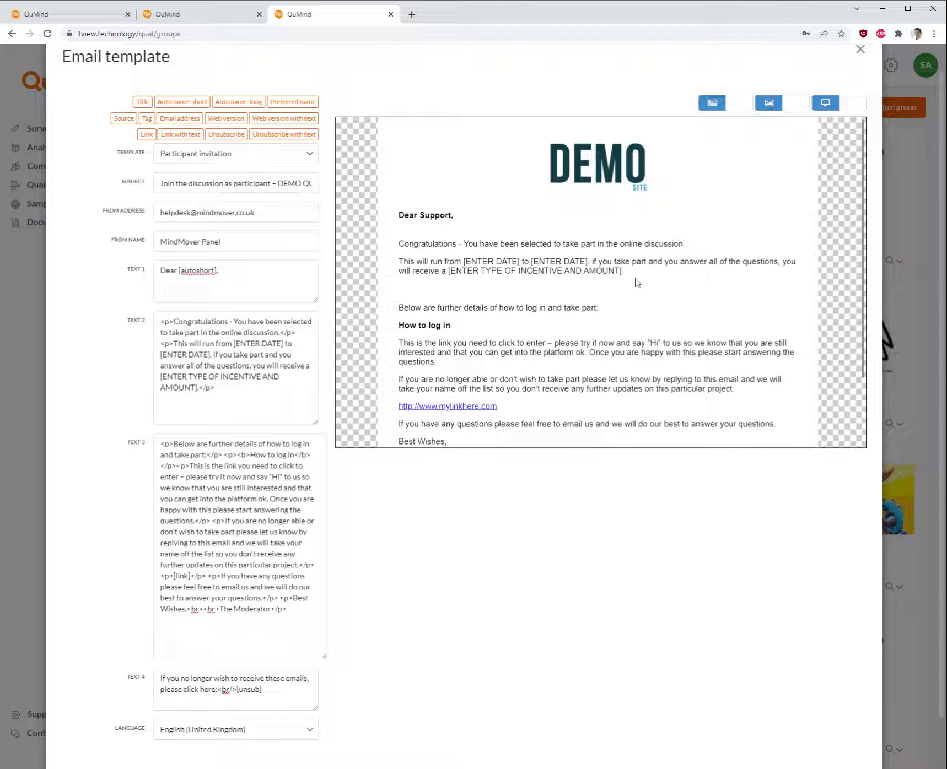
scroll(616, 314, up, 1)
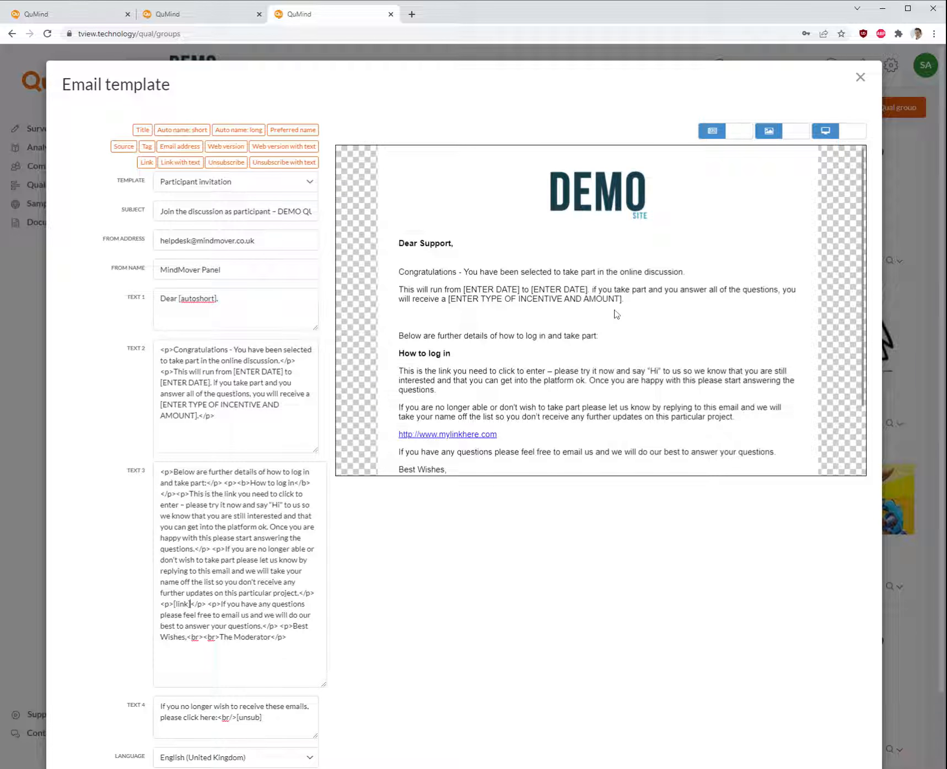
scroll(616, 314, down, 3)
scroll(512, 518, down, 2)
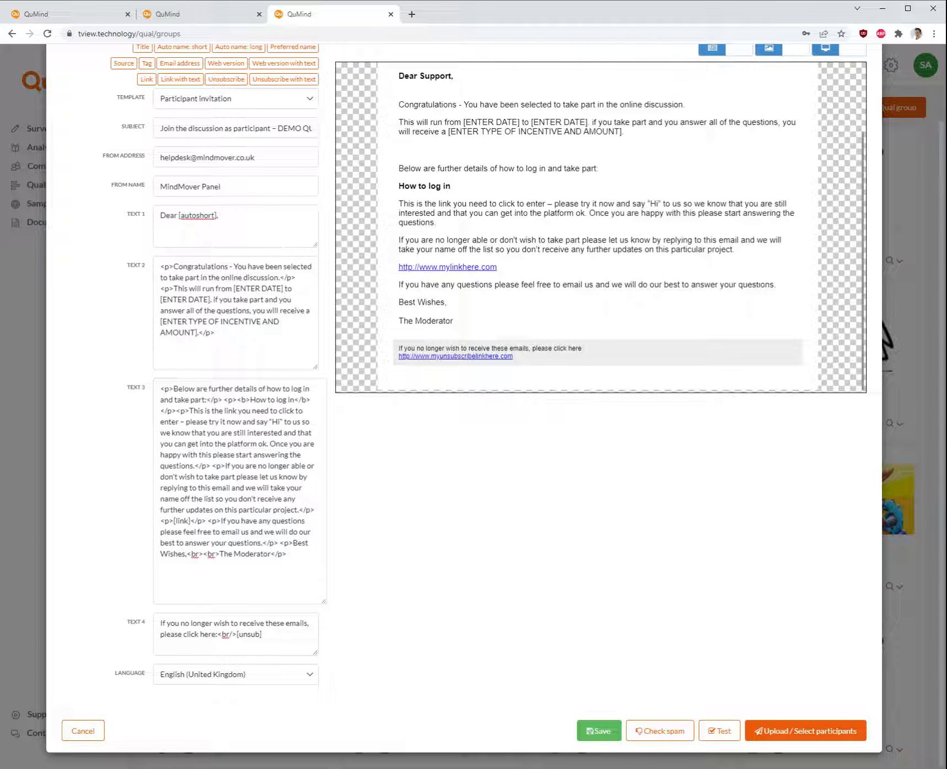
scroll(418, 634, up, 1)
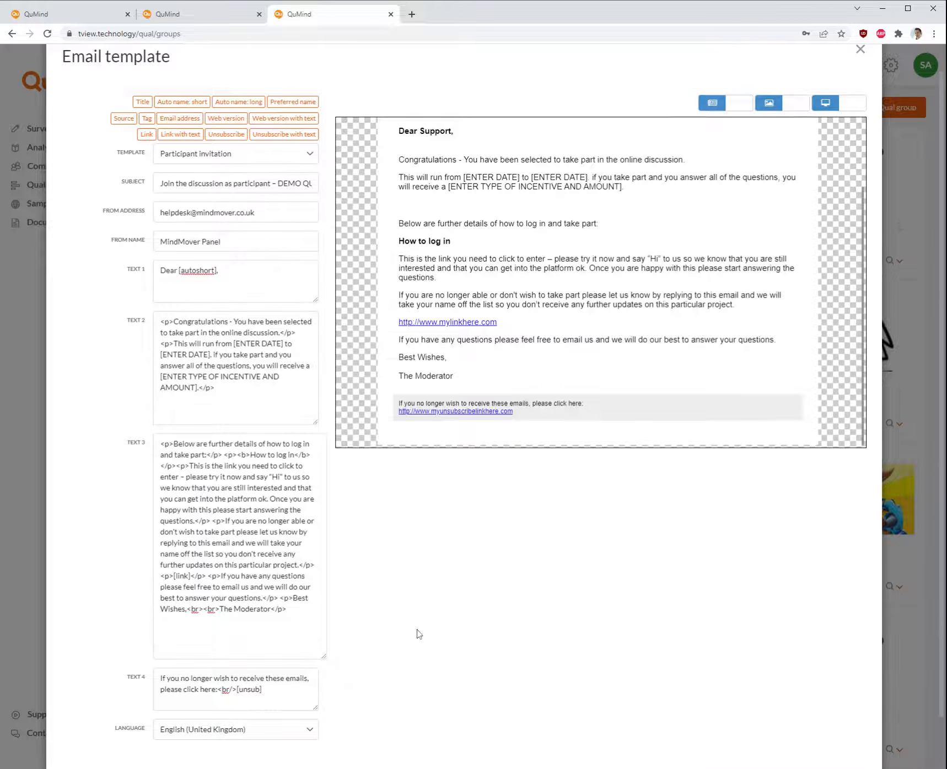
scroll(417, 634, down, 1)
scroll(510, 491, up, 2)
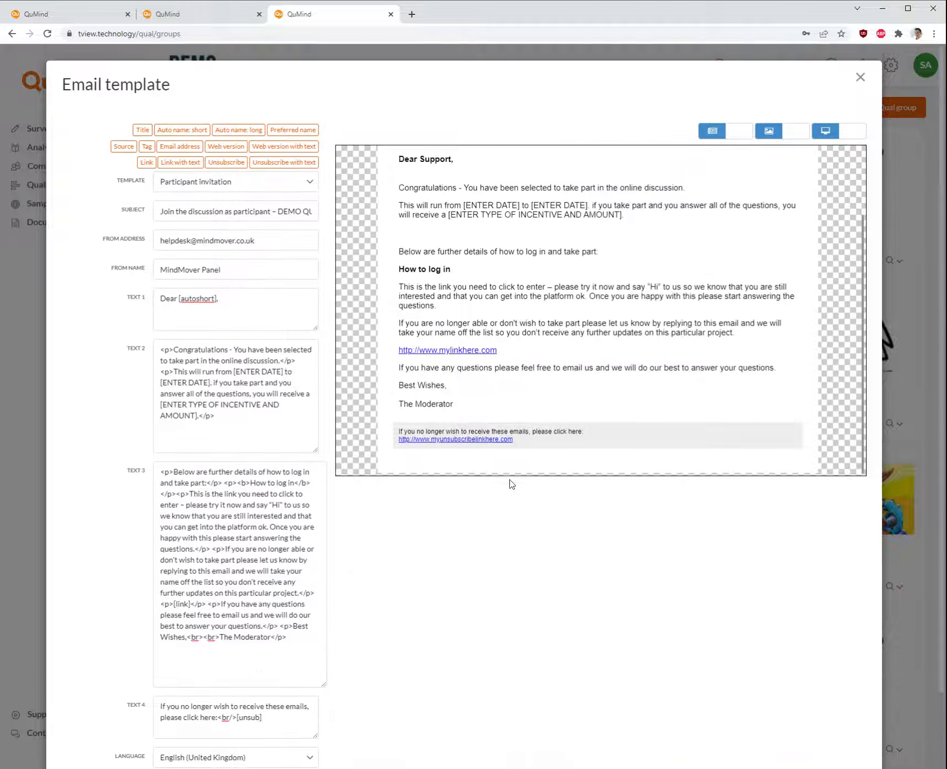
scroll(672, 246, up, 2)
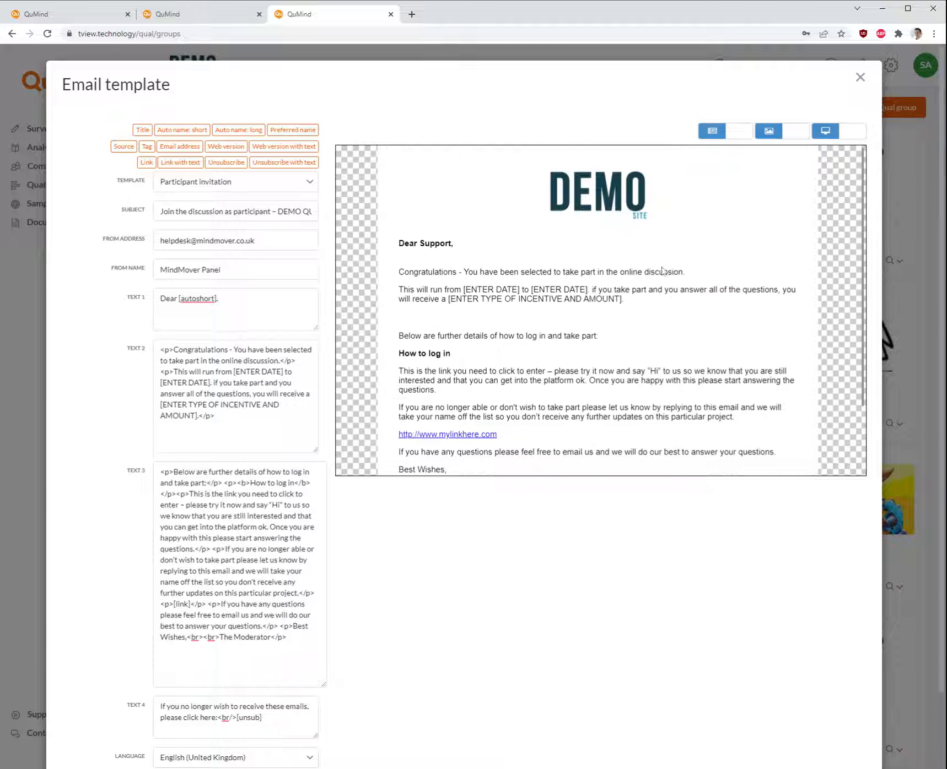
scroll(564, 546, down, 2)
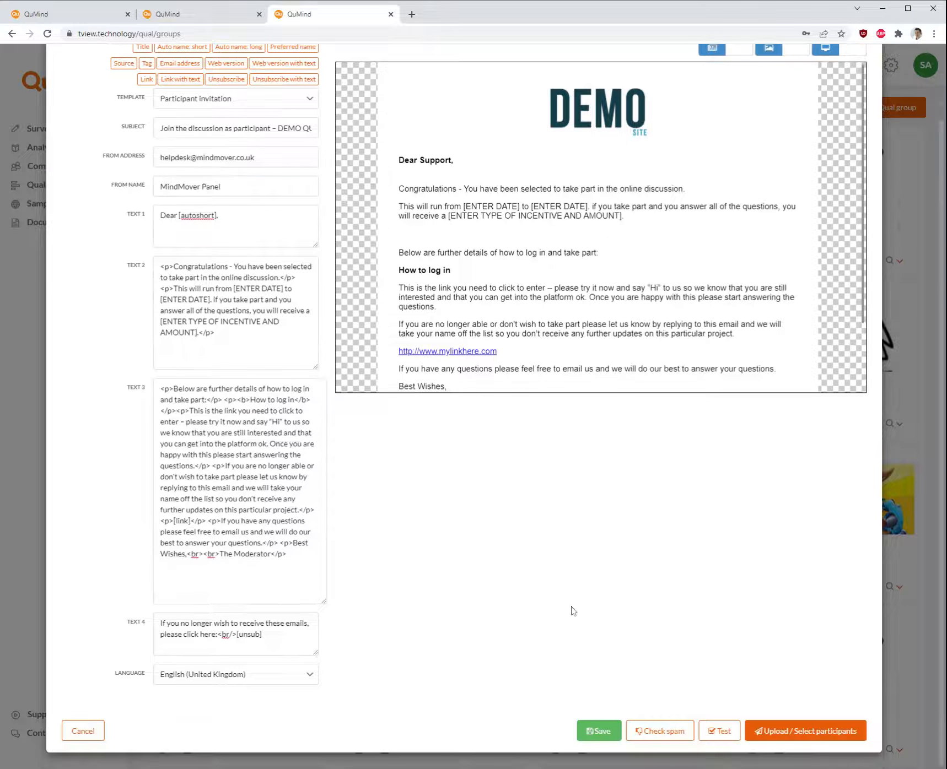
Save the participant invitation email template
click(599, 738)
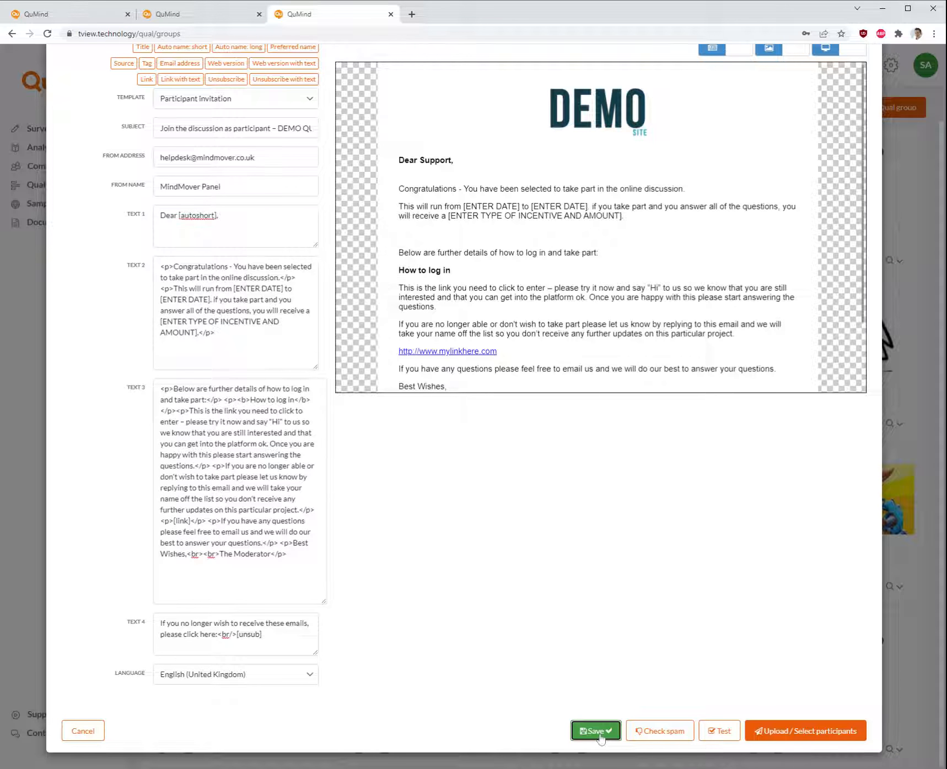
scroll(681, 578, up, 1)
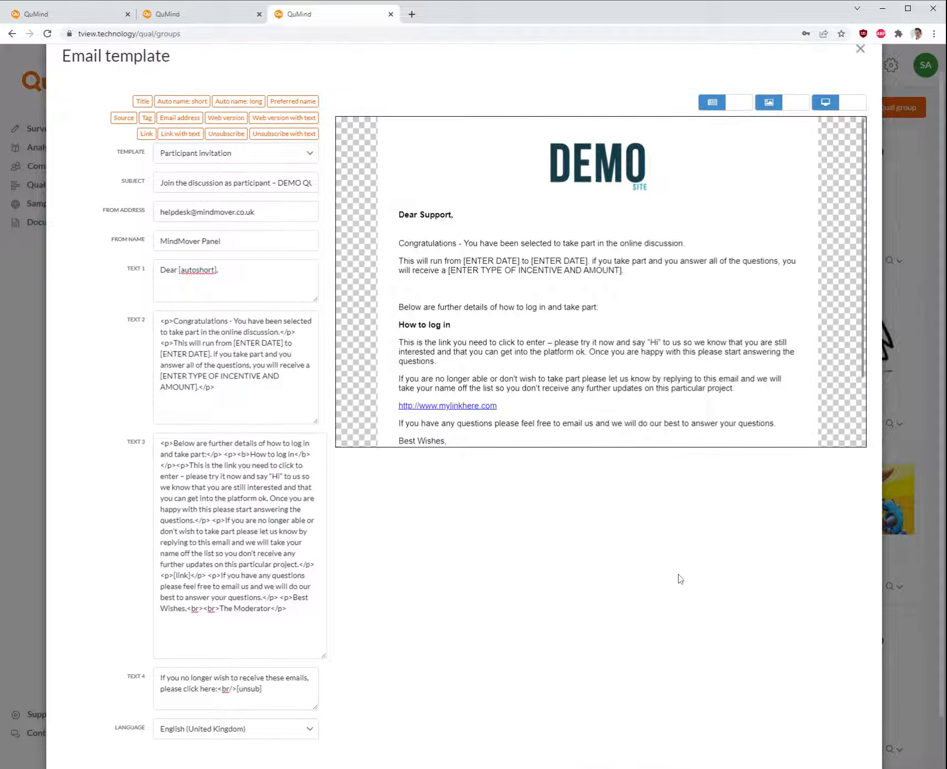
scroll(681, 579, down, 1)
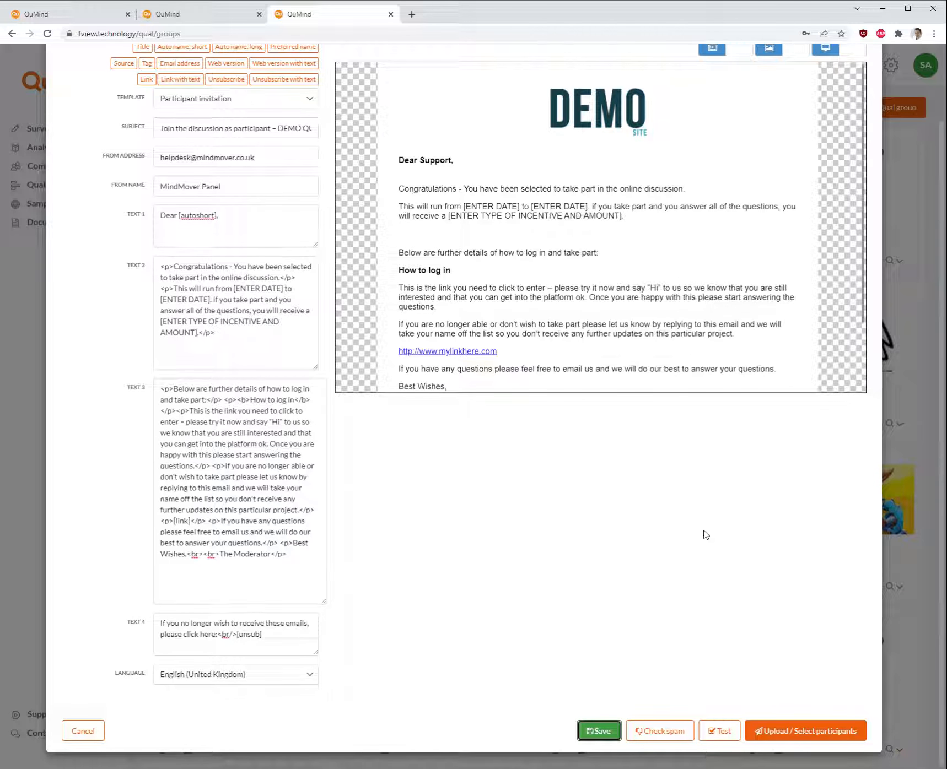
scroll(704, 535, up, 2)
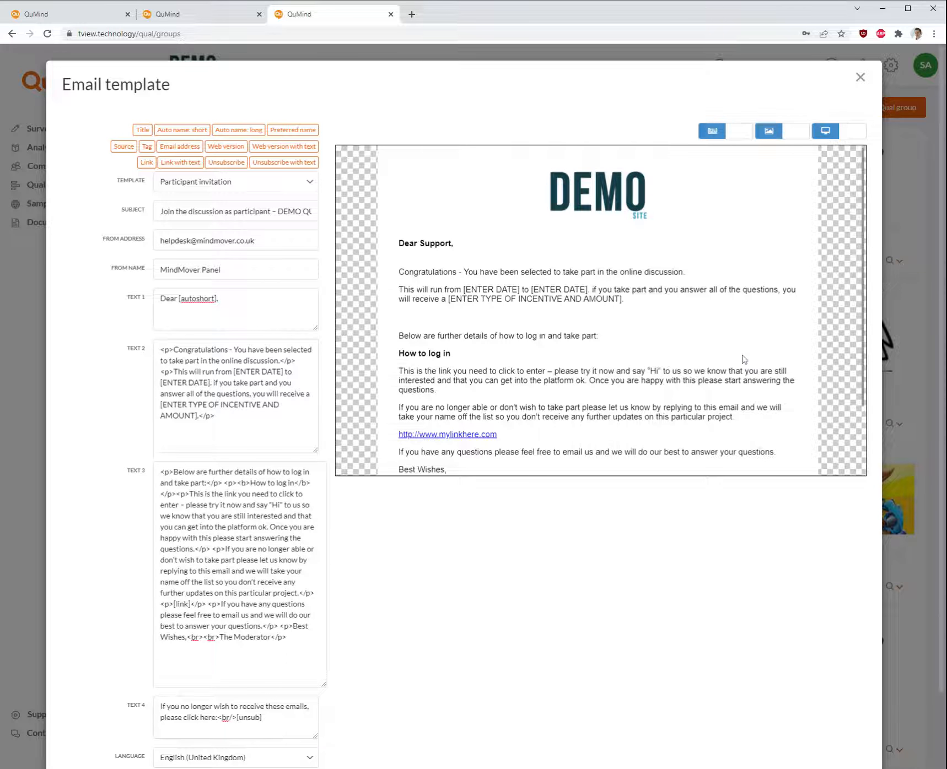
scroll(742, 359, down, 2)
scroll(799, 613, down, 2)
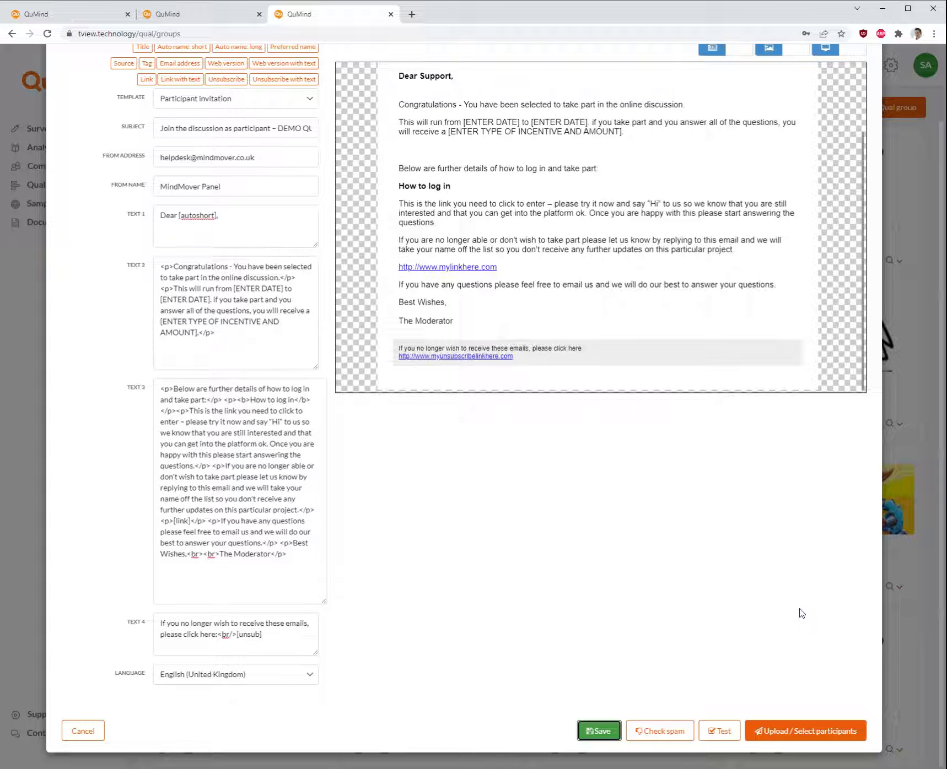
Proceed to uploading participants and review the Upload, Copy & Paste and Use existing sample options
click(788, 733)
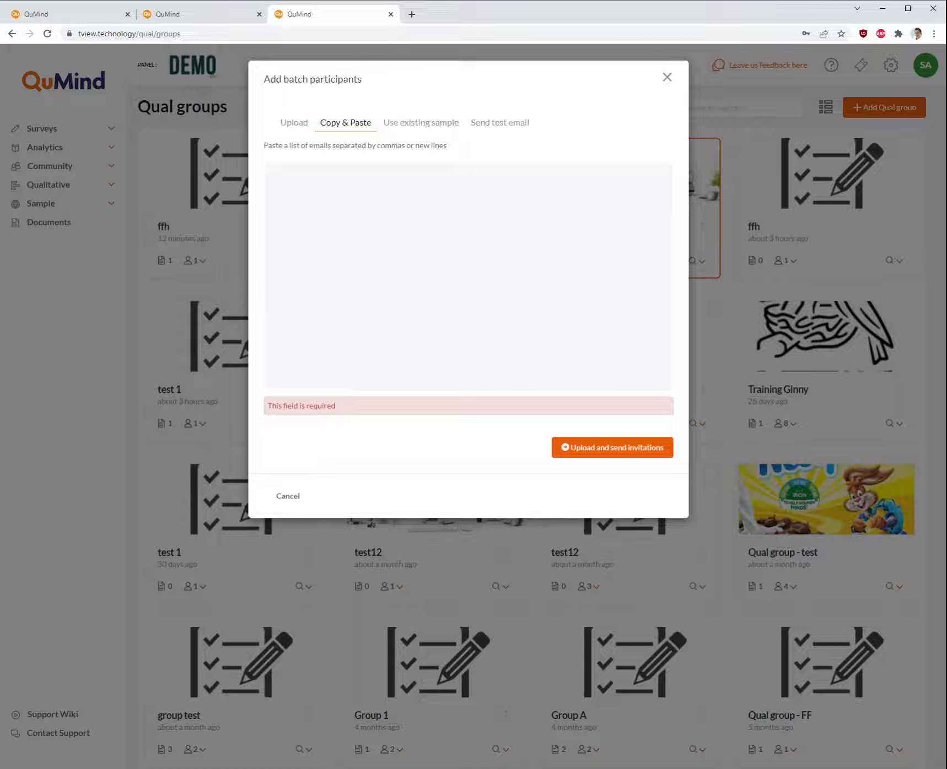
click(300, 126)
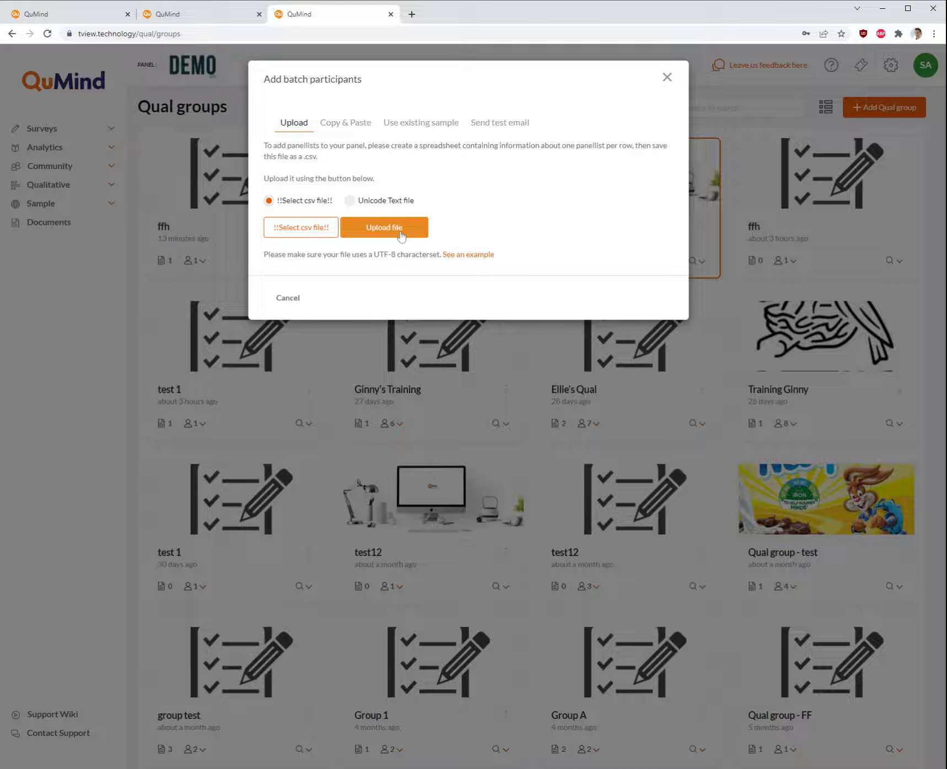
click(355, 125)
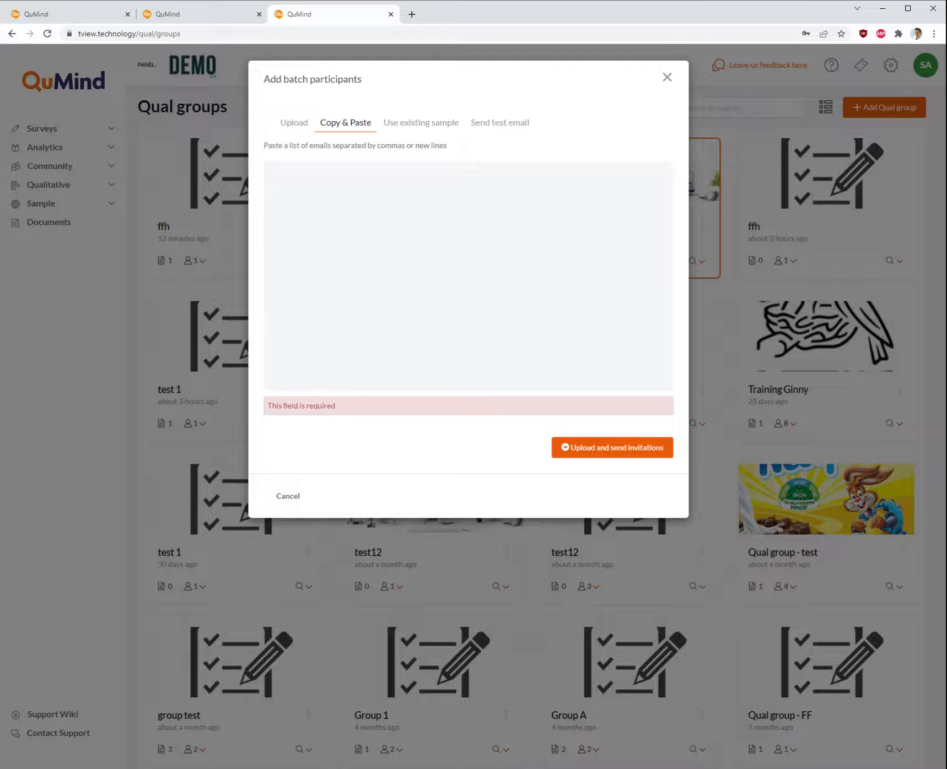
click(416, 124)
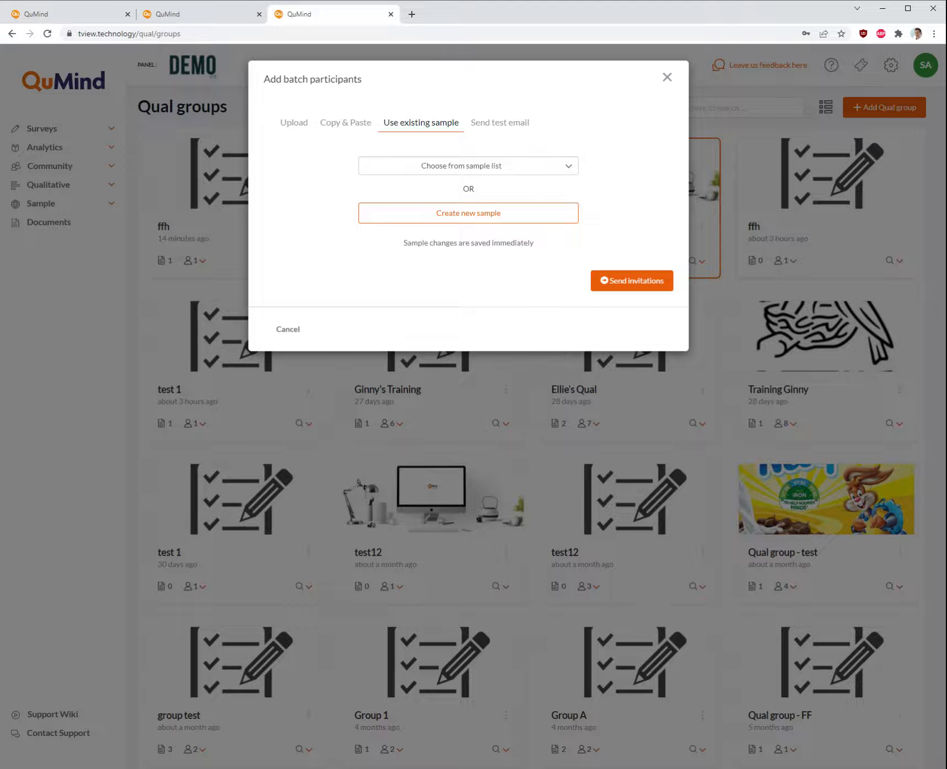
Choose the existing sample E4414 Over 18s from the sample list
click(478, 167)
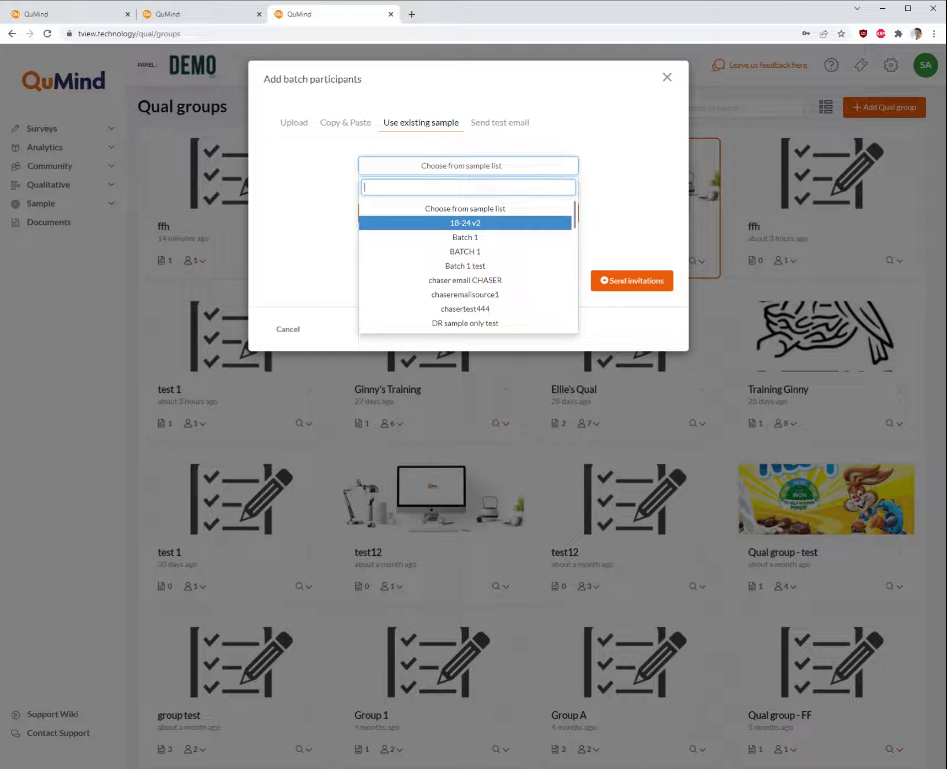
scroll(521, 235, down, 1)
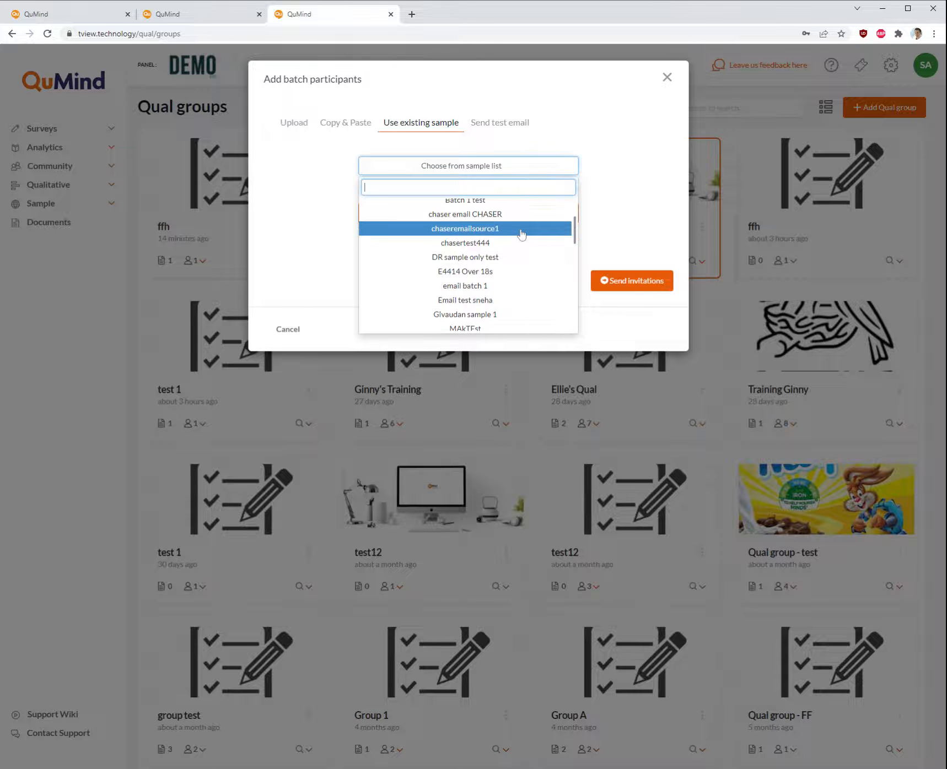
click(511, 273)
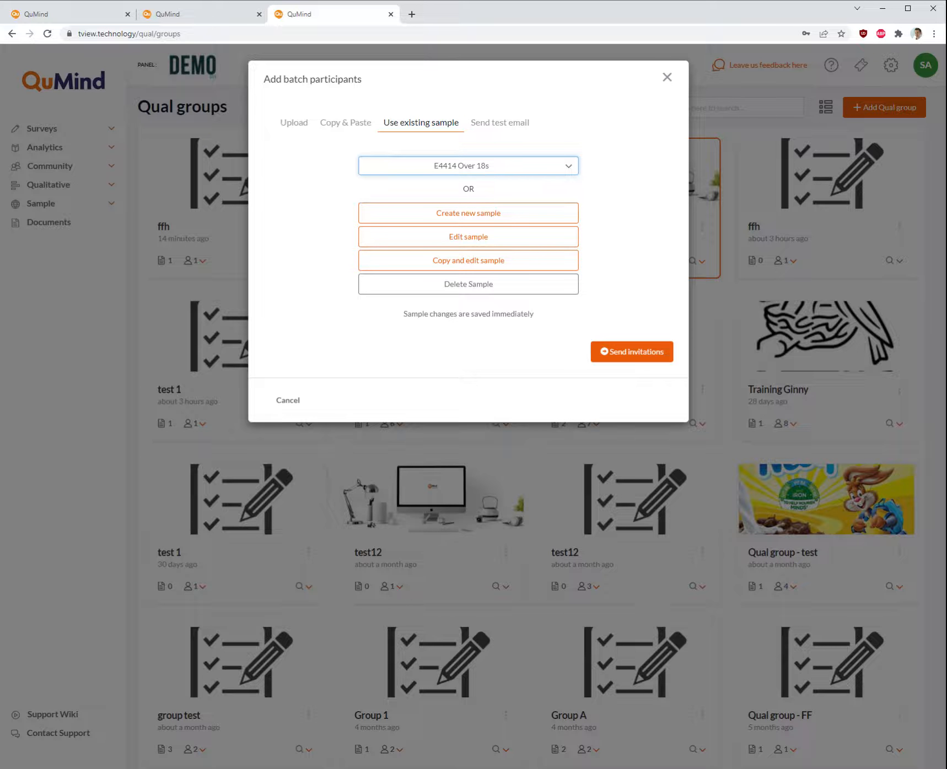
Create a new sample based on the Template GDPR Registration Questions survey
click(498, 219)
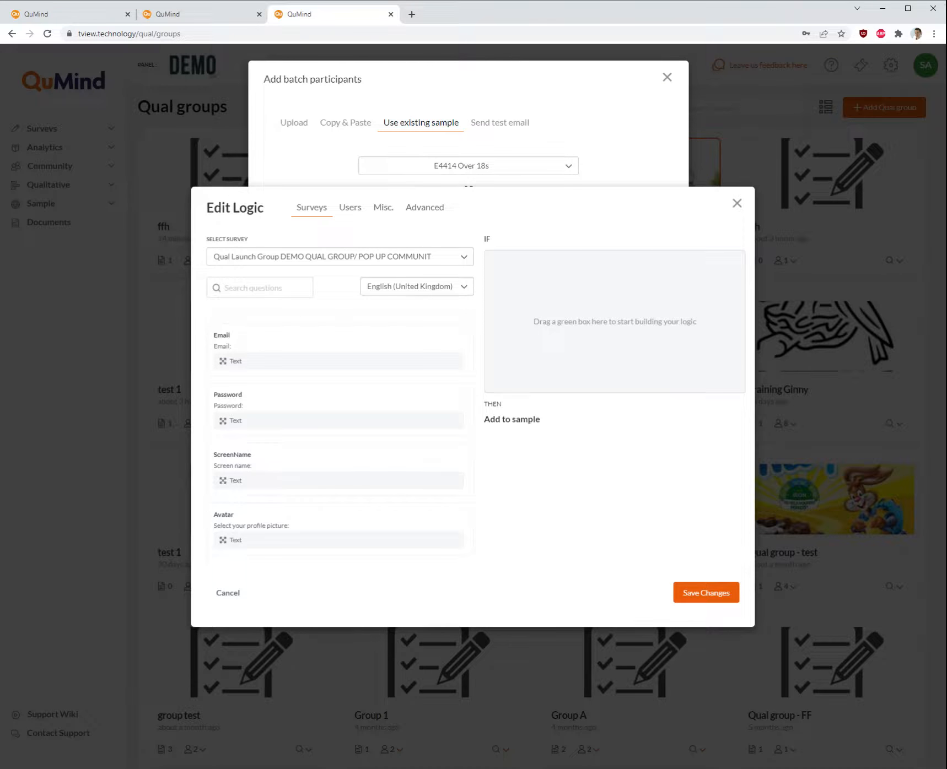
click(401, 259)
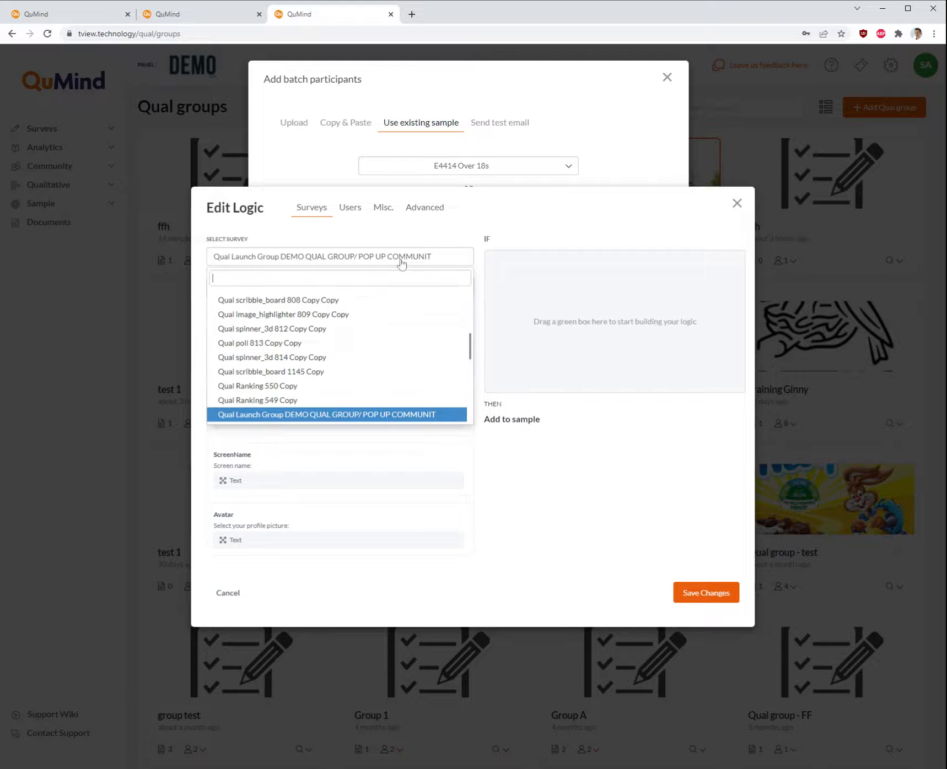
text(regis)
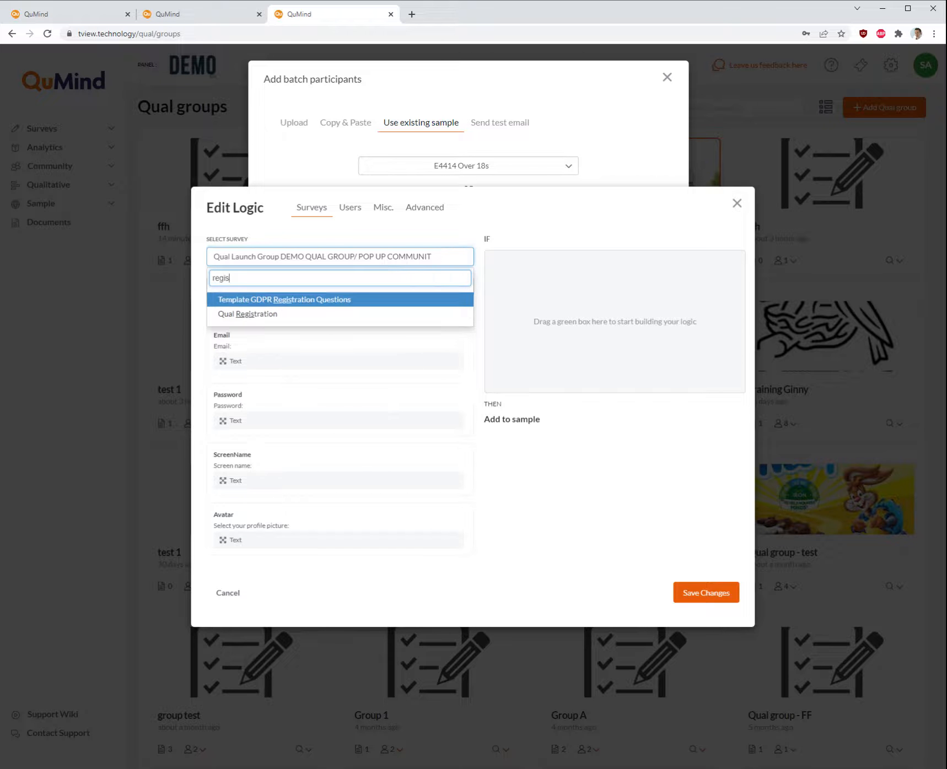
click(319, 300)
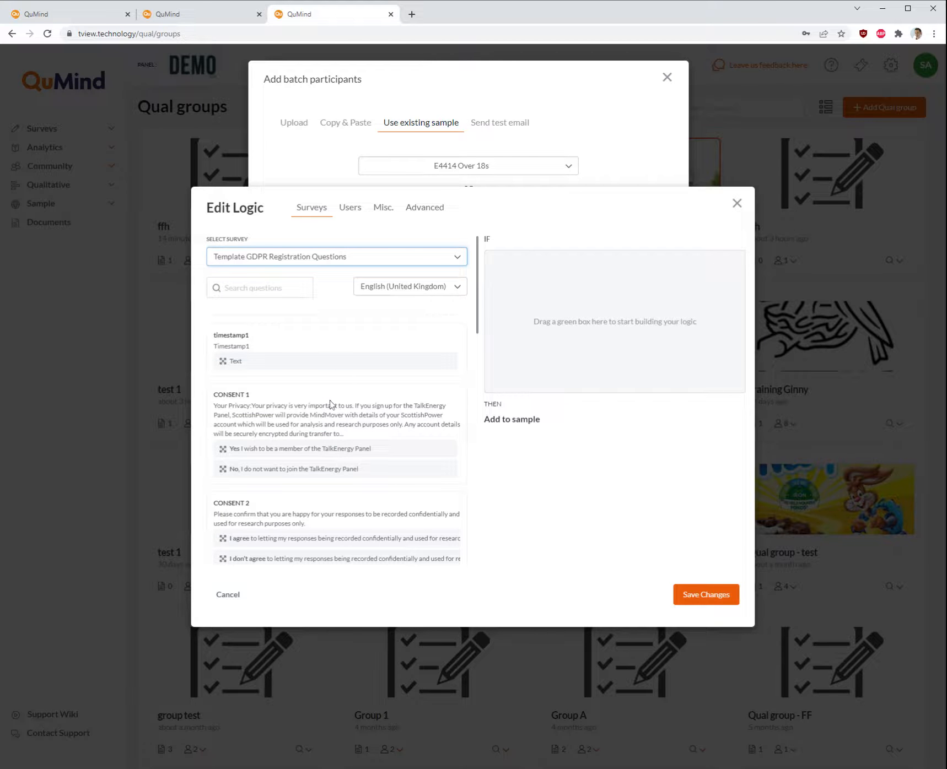
Add a logic condition on the CONSENT 3 agree answer to the new sample and save the changes
scroll(331, 404, down, 3)
scroll(330, 402, down, 8)
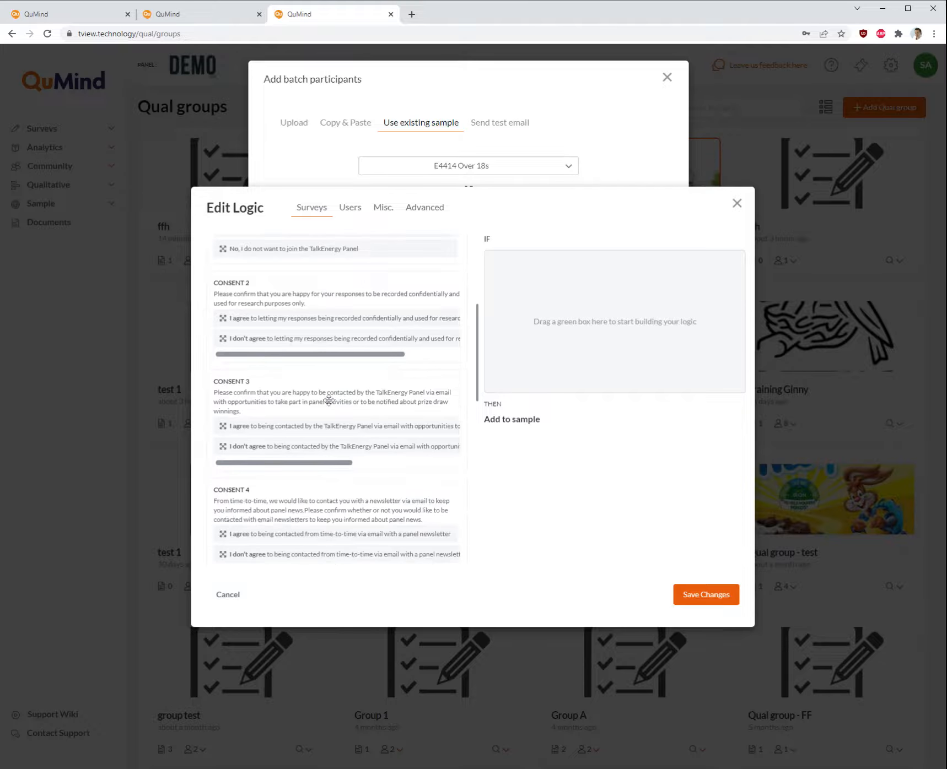
scroll(329, 400, down, 4)
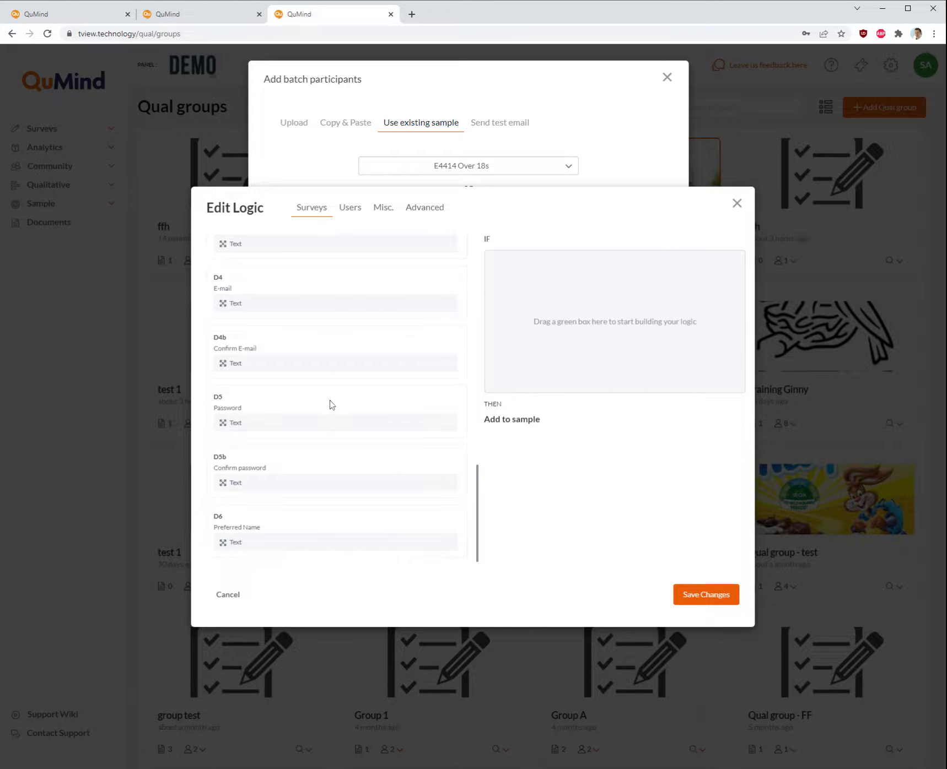
scroll(331, 405, up, 5)
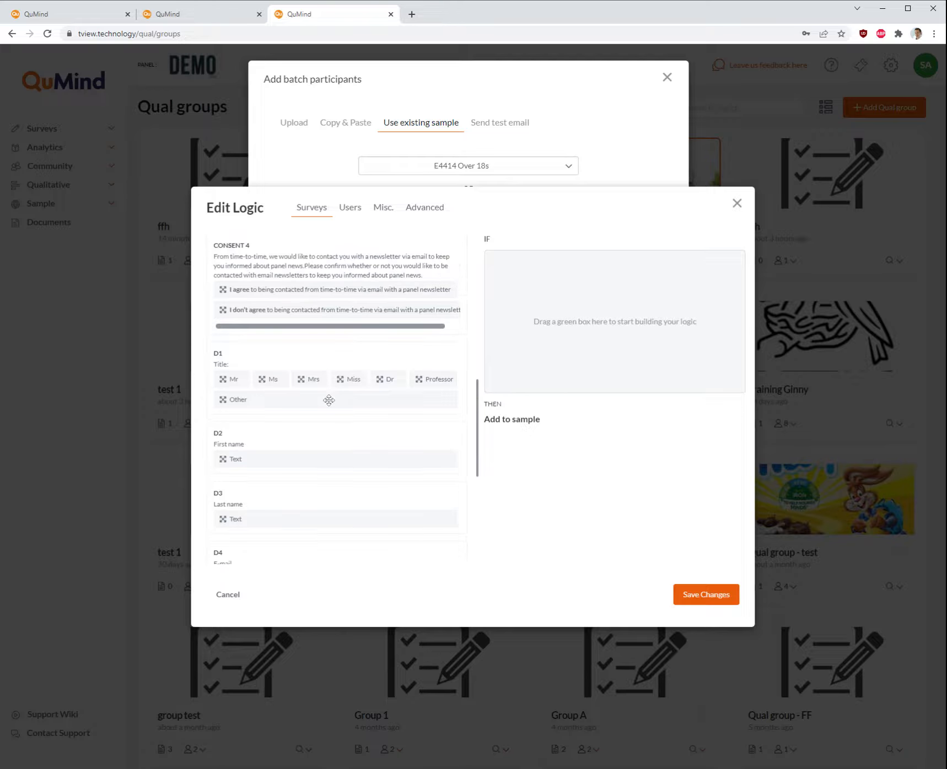
scroll(329, 400, up, 3)
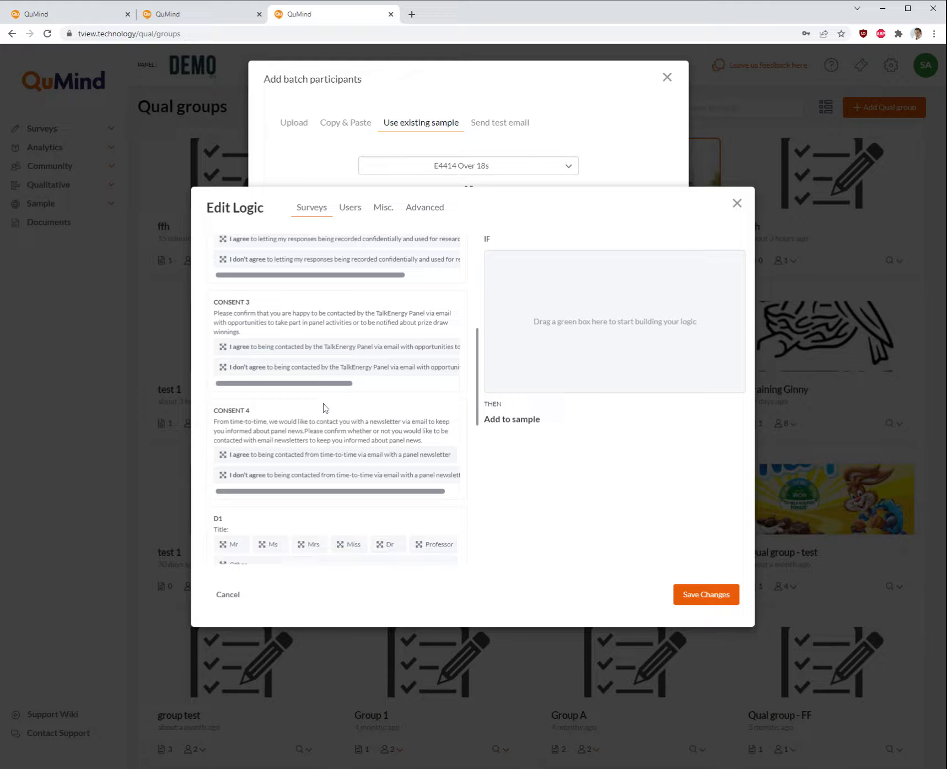
drag(265, 345, 557, 310)
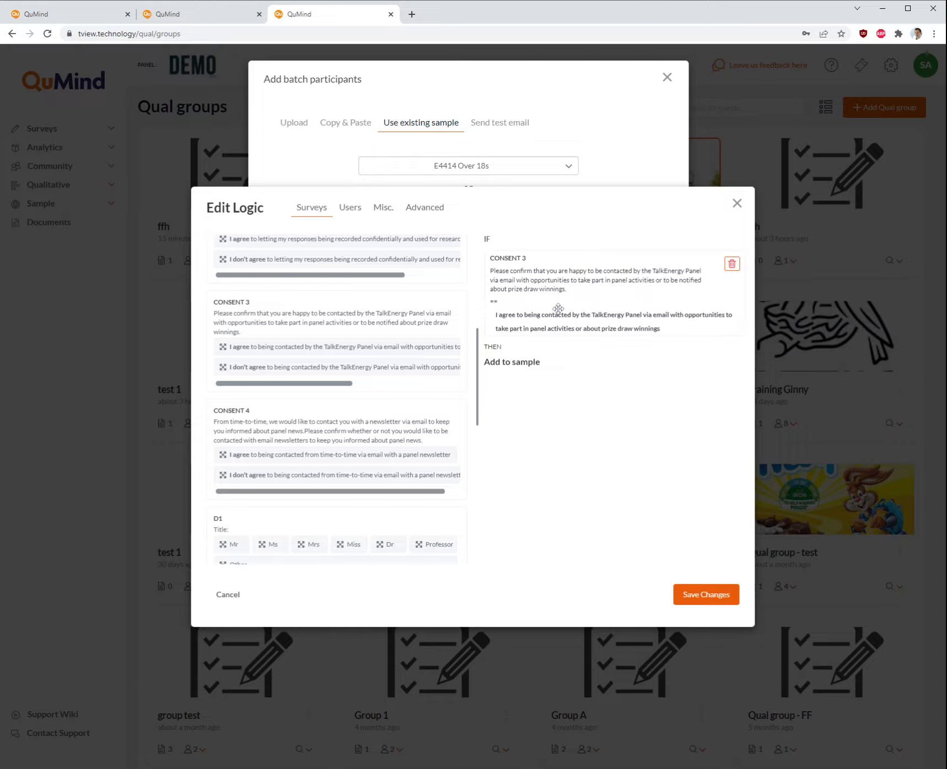
click(720, 595)
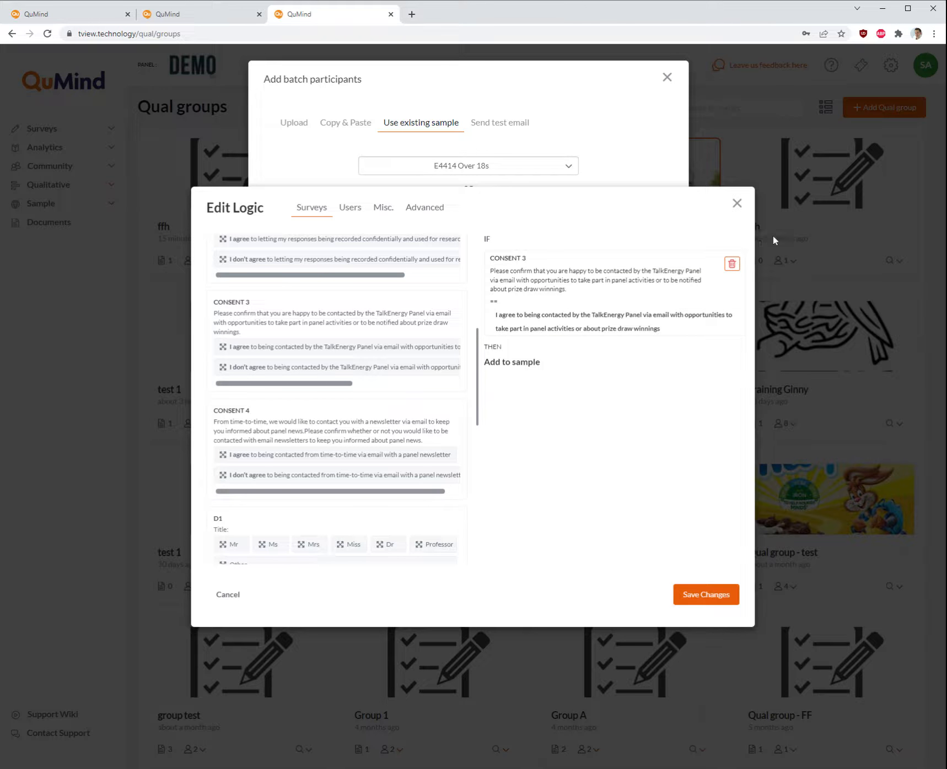
click(737, 203)
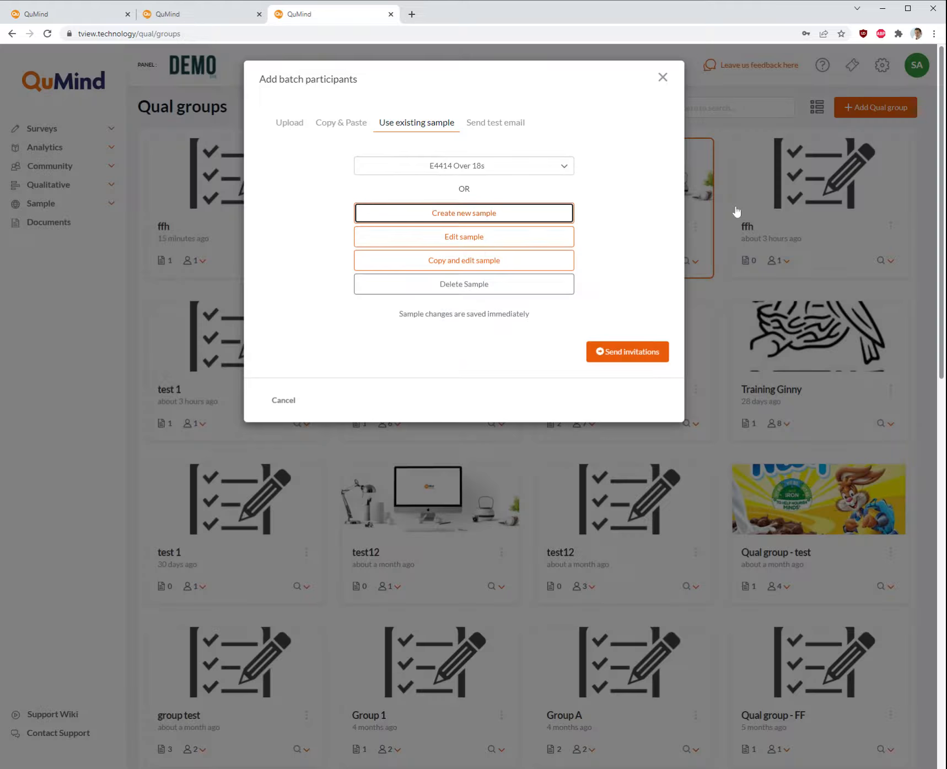
Review the Send test email and Upload options for adding participants
click(486, 122)
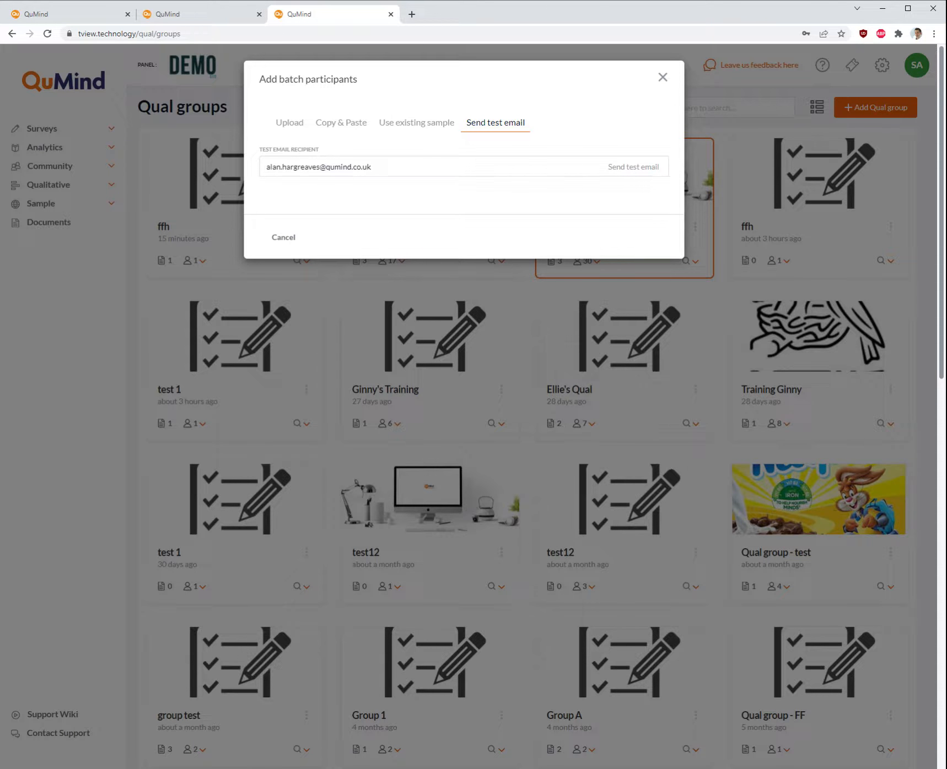
click(305, 126)
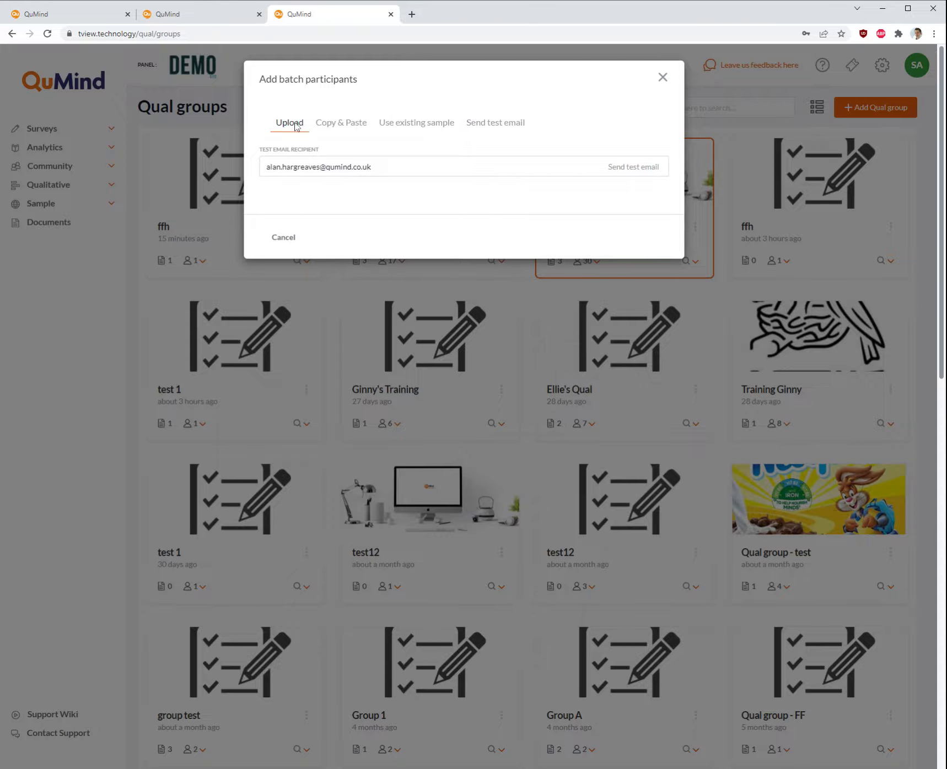
Enter a test email address in the Copy & Paste list and upload and send the invitations
click(331, 129)
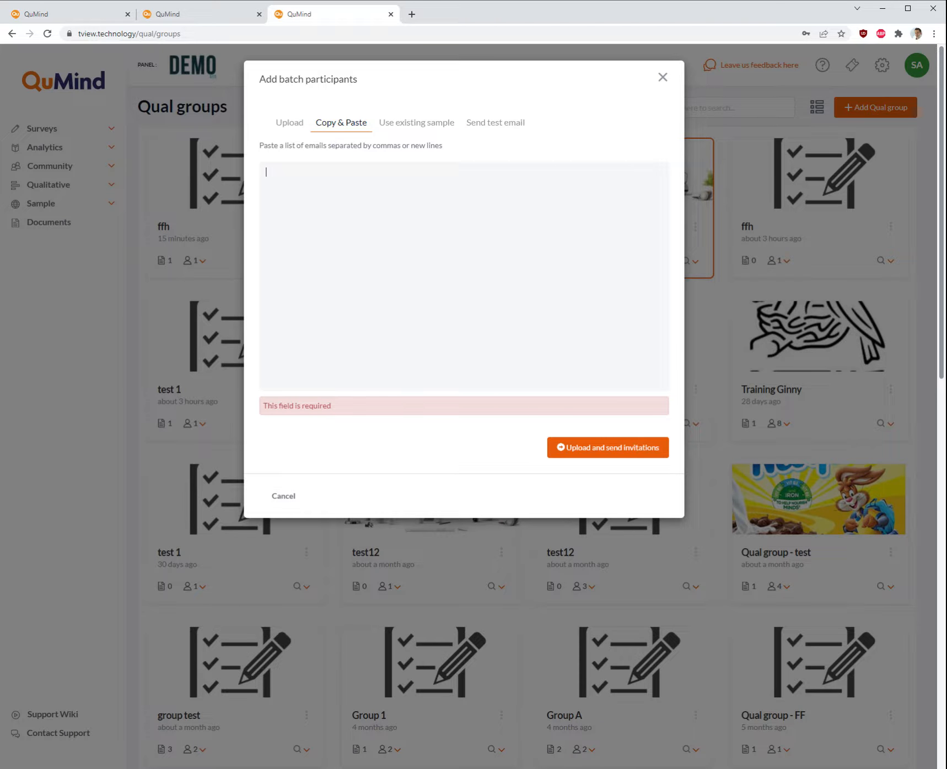
text(test@test.com)
click(579, 458)
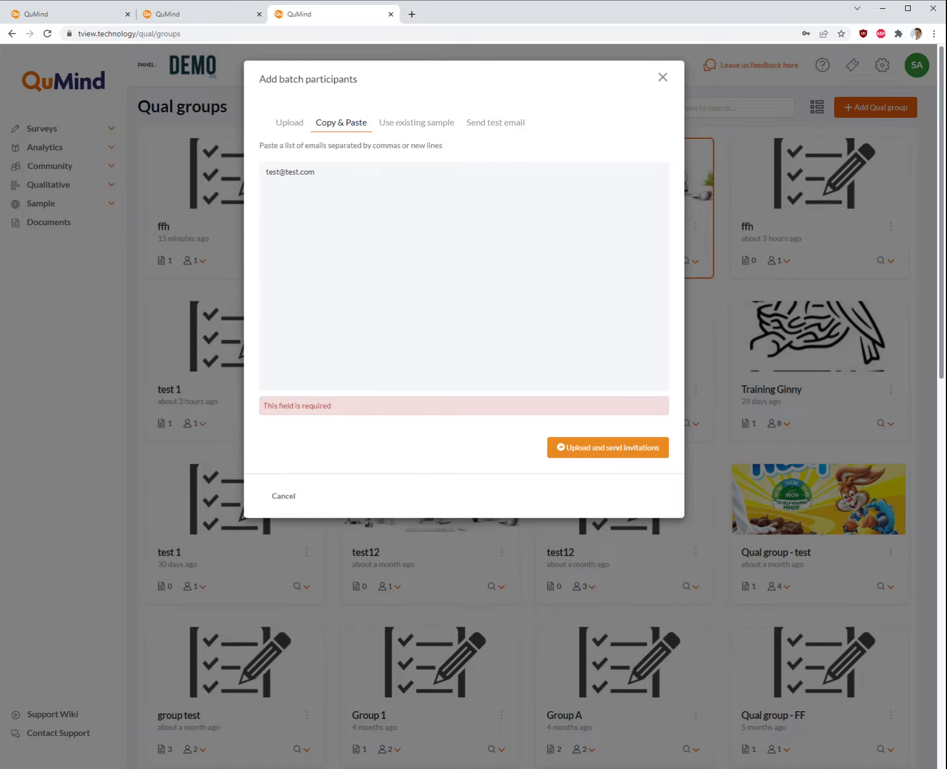